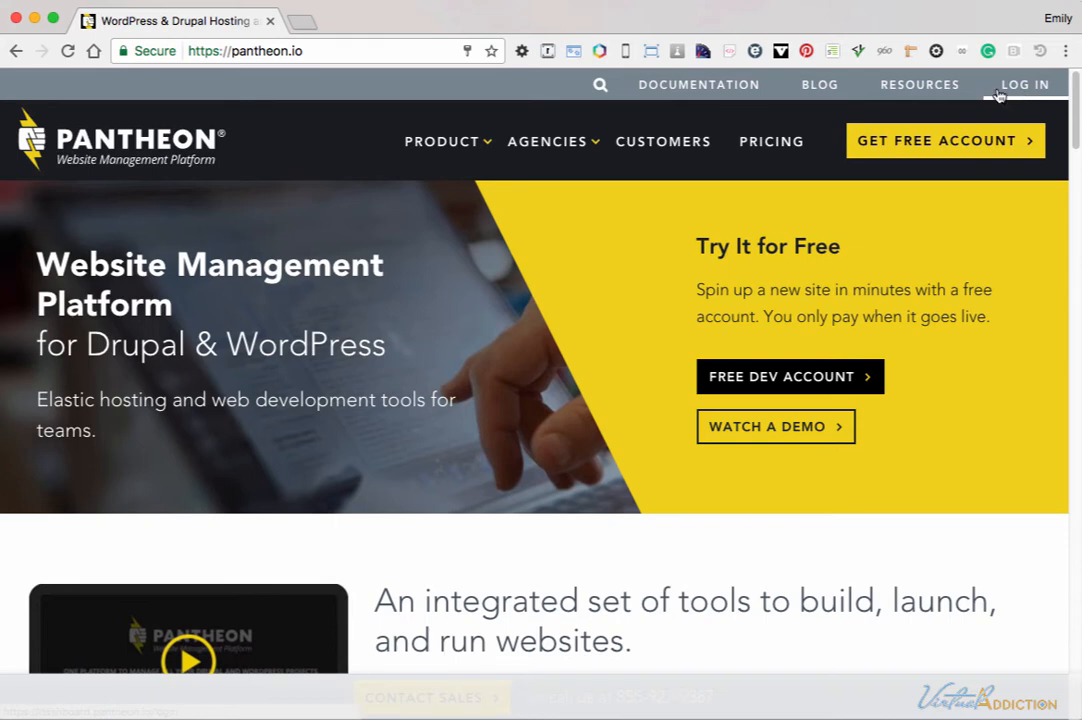
Log in to Pantheon, open the demo100 sandbox site and bring up the SFTP section of its Dev connection info.
left_click(1008, 92)
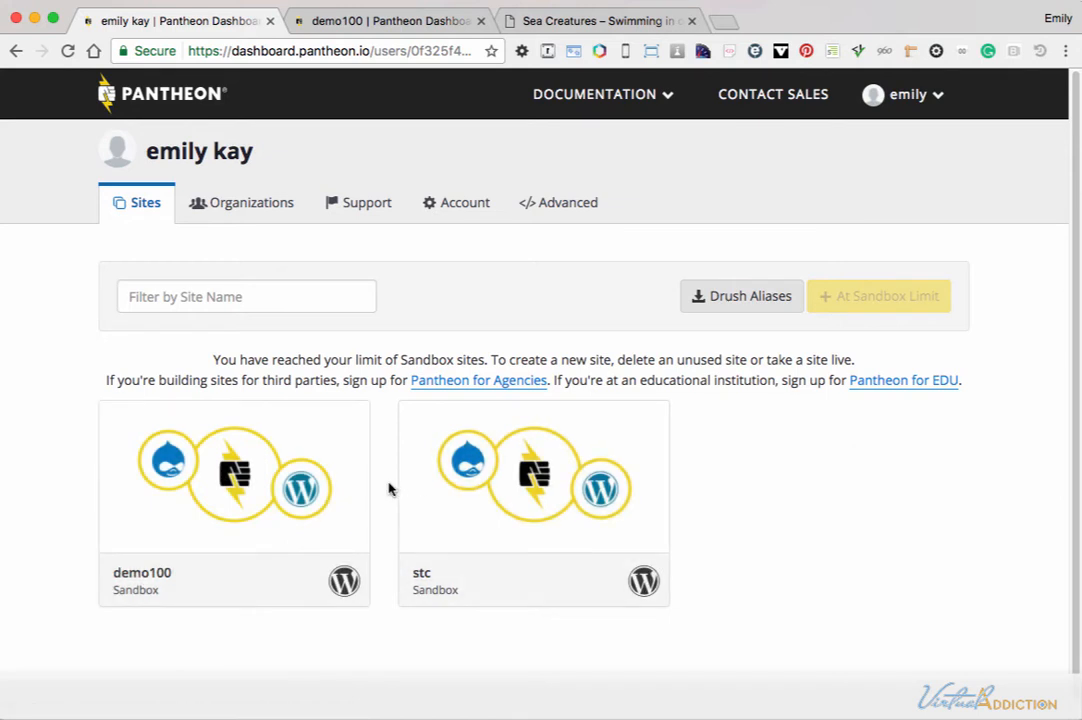
left_click(257, 465)
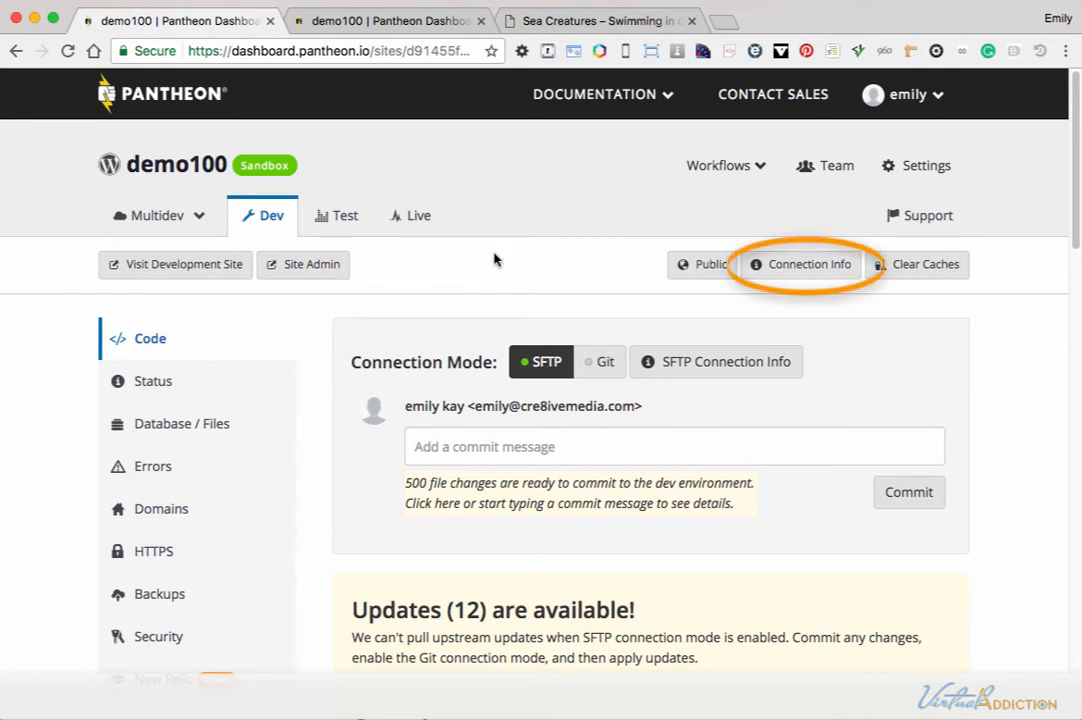
left_click(802, 268)
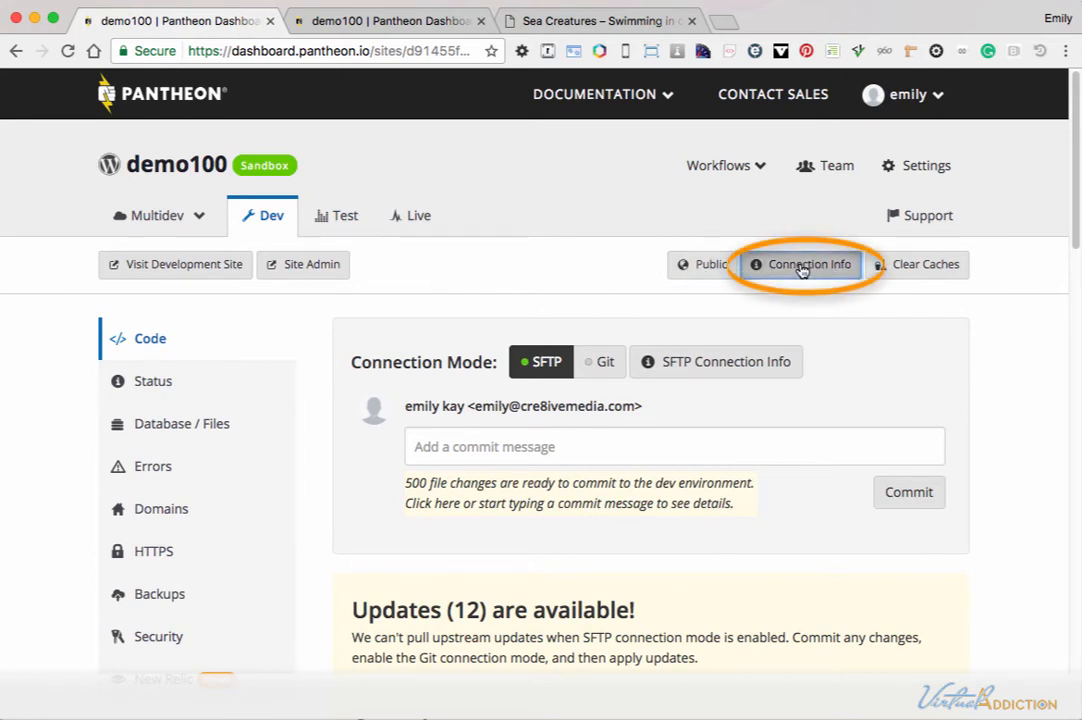
scroll(815, 317, "down", 4)
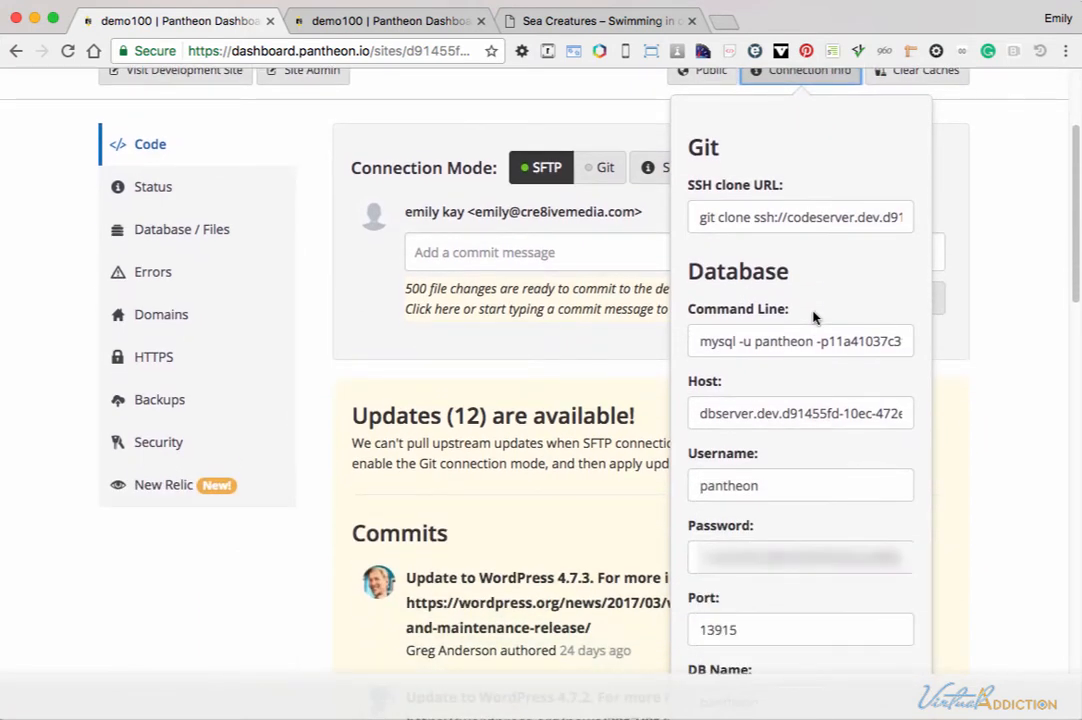
scroll(815, 317, "down", 12)
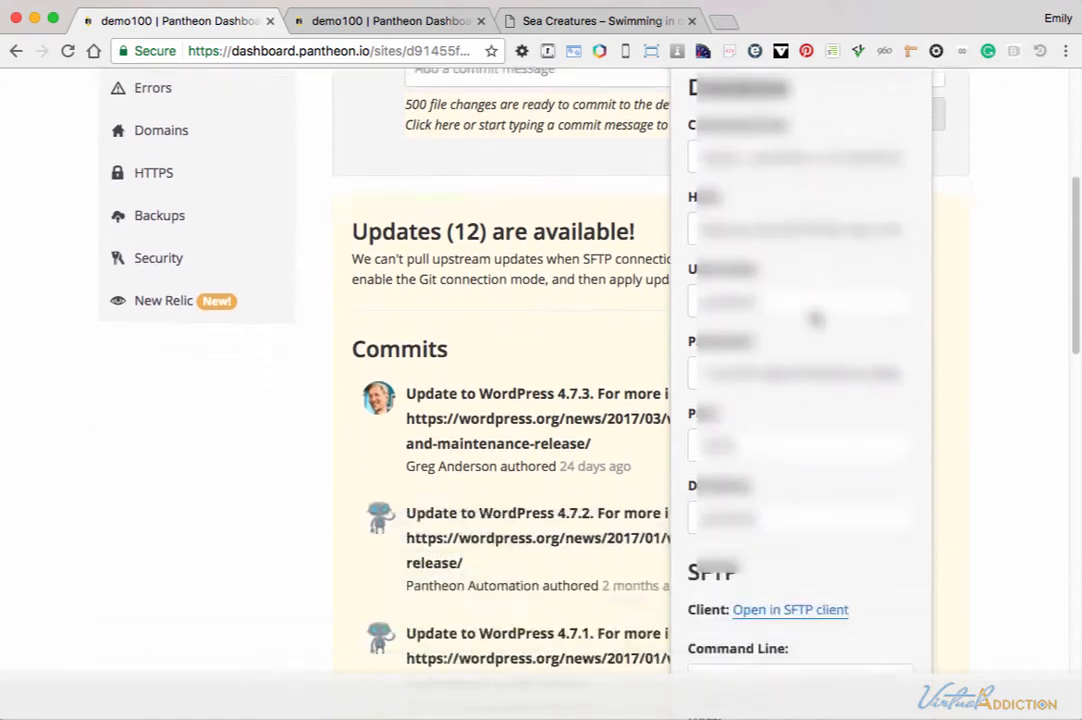
scroll(815, 317, "down", 1)
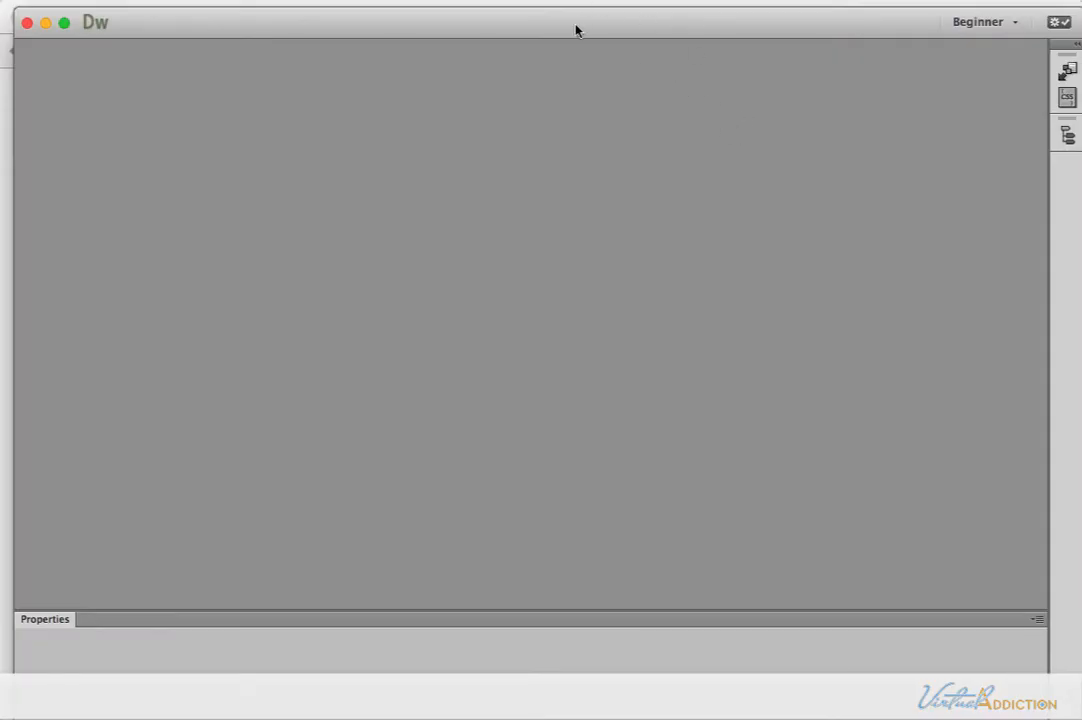
In Dreamweaver, open the Files panel and expand it to show the local and remote sites of pantheon.
left_click(611, 1)
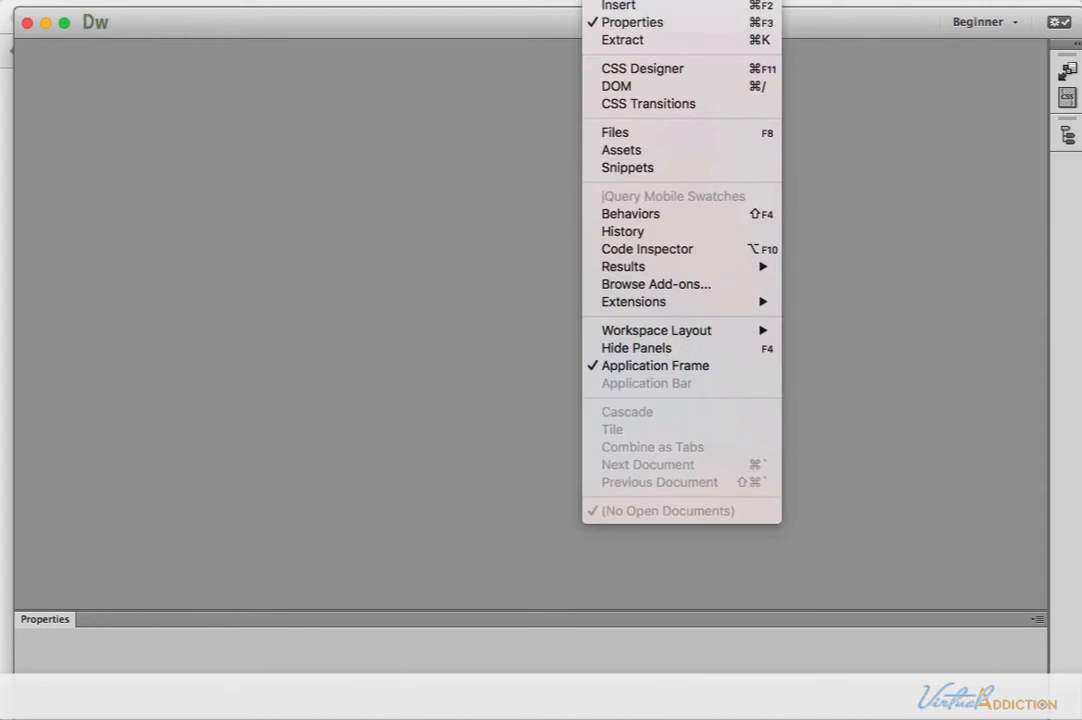
left_click(624, 134)
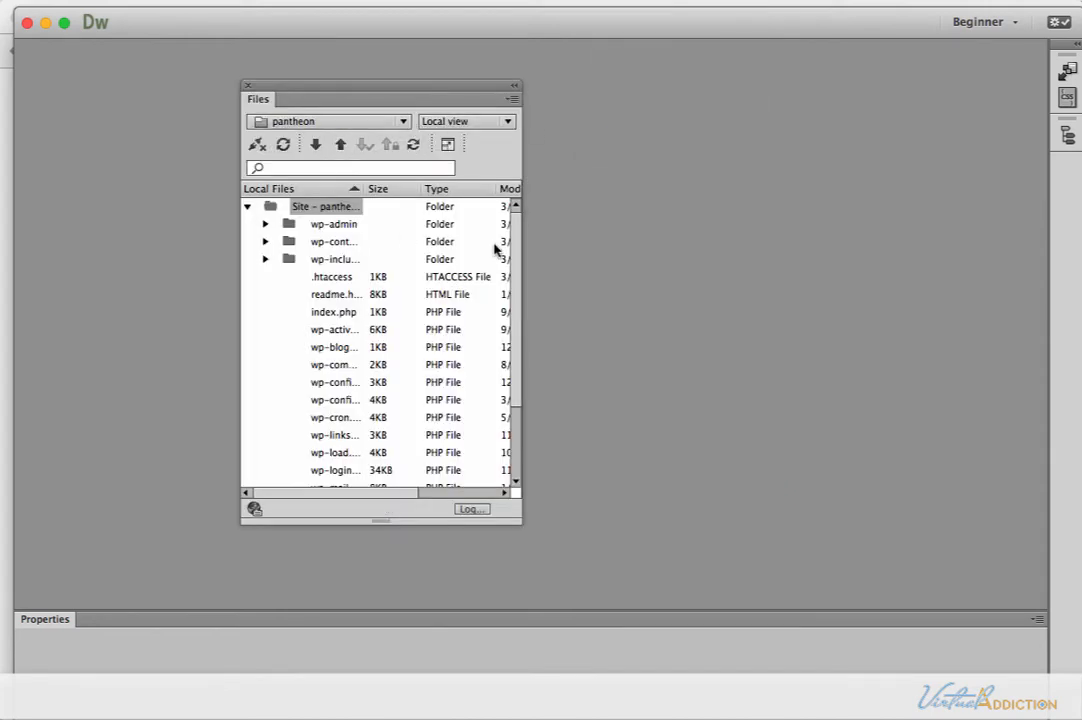
left_click(448, 145)
left_click_drag(680, 150, 248, 55)
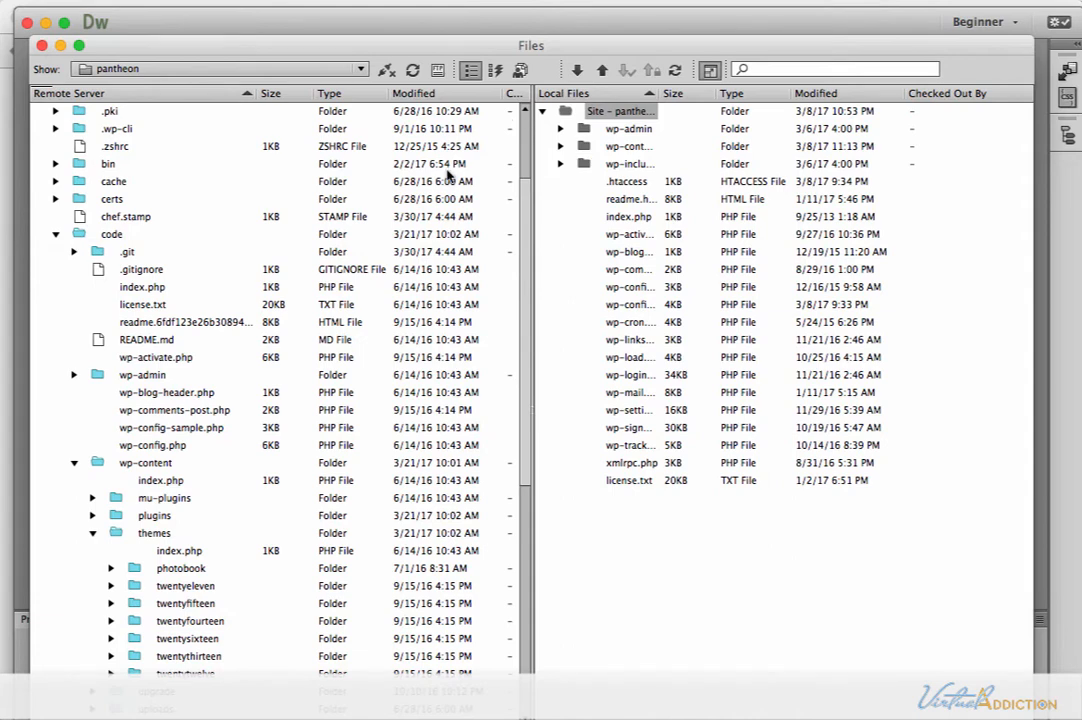
left_click_drag(577, 45, 608, 38)
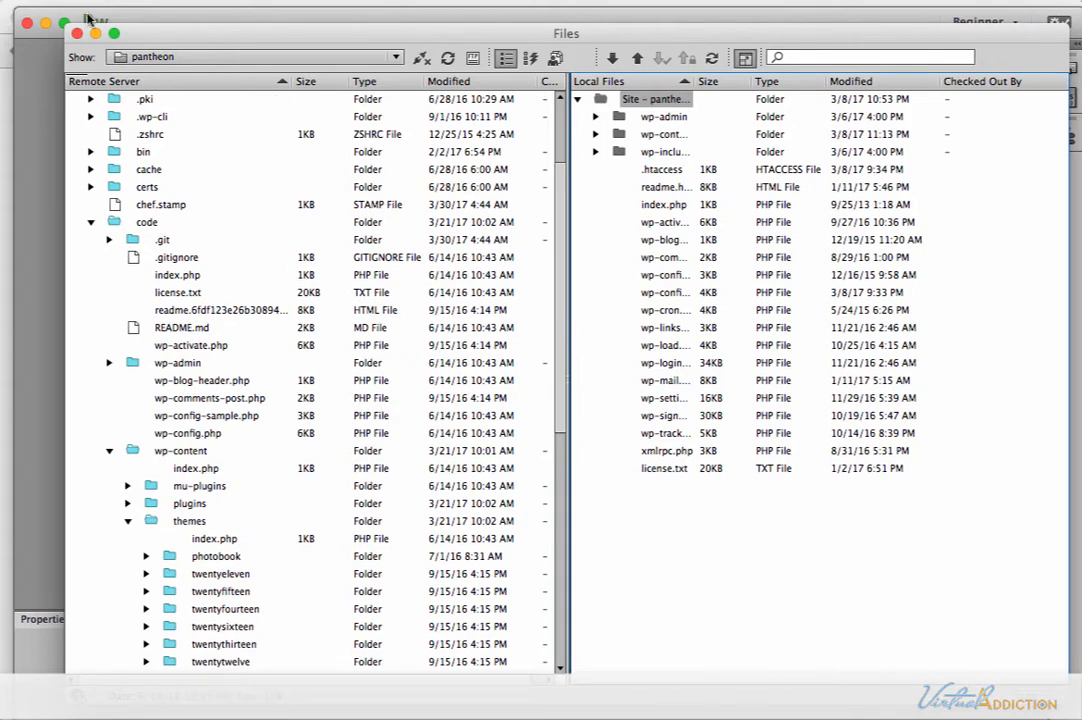
Create a new Dreamweaver site through Manage Sites and name it pantheon2.
left_click(210, 60)
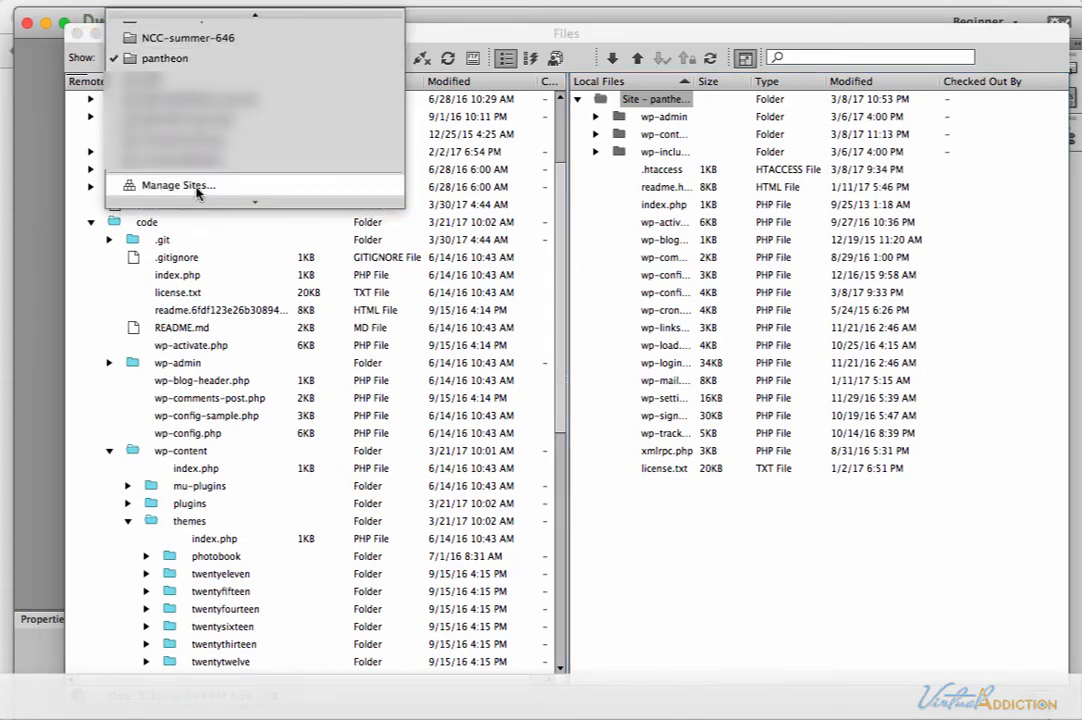
left_click(197, 188)
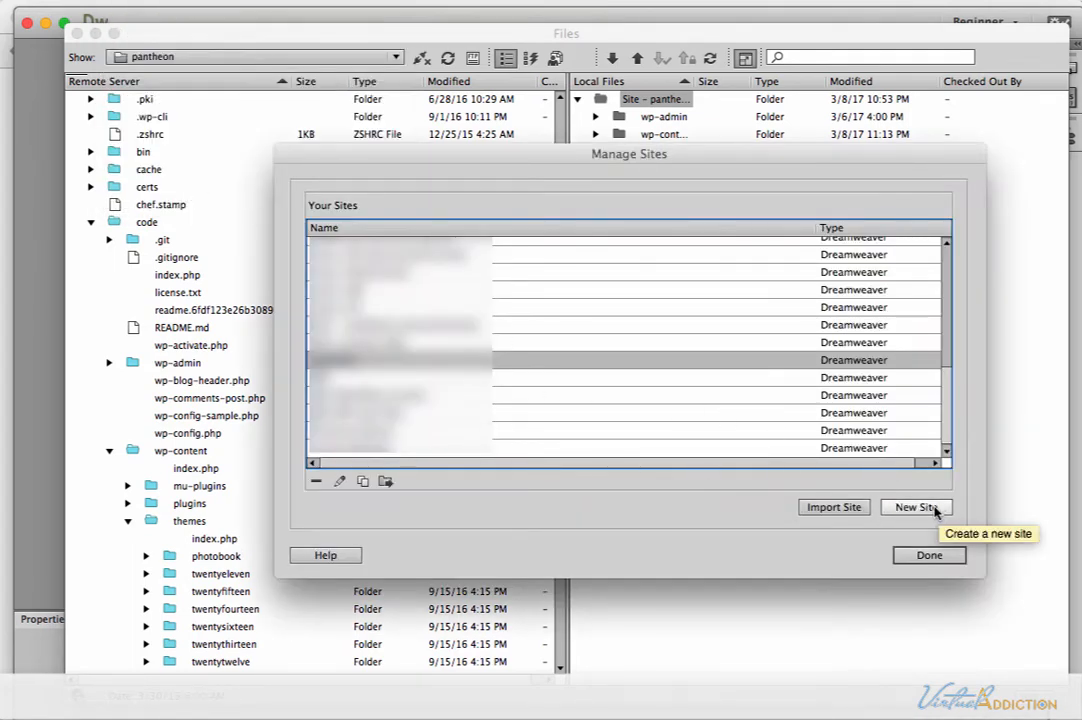
left_click(915, 507)
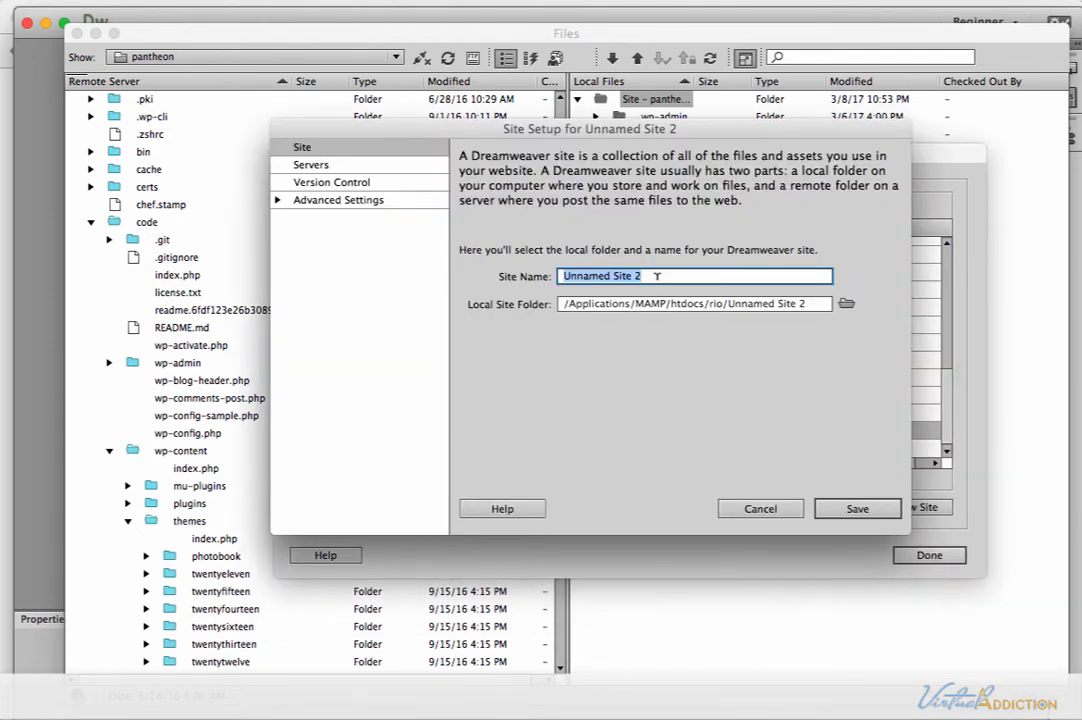
type("pantheo")
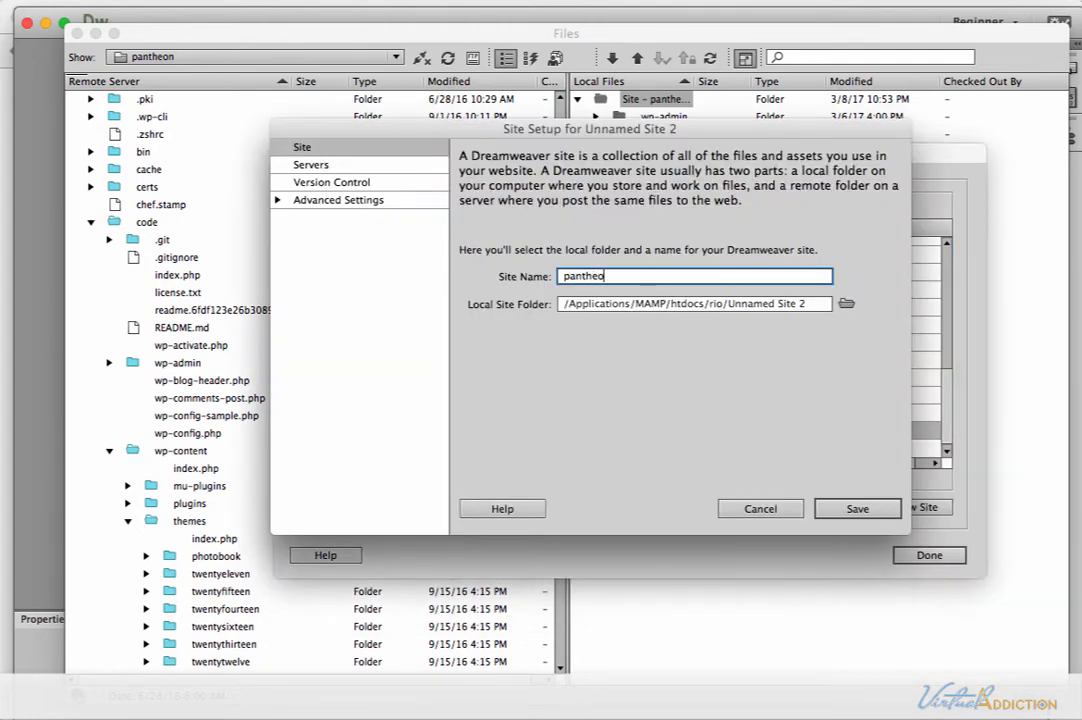
type("n=")
key("BackSpace")
type("2")
Set the local site folder of pantheon2 to the inner rio folder, /Applications/MAMP/htdocs/rio/rio.
left_click(845, 303)
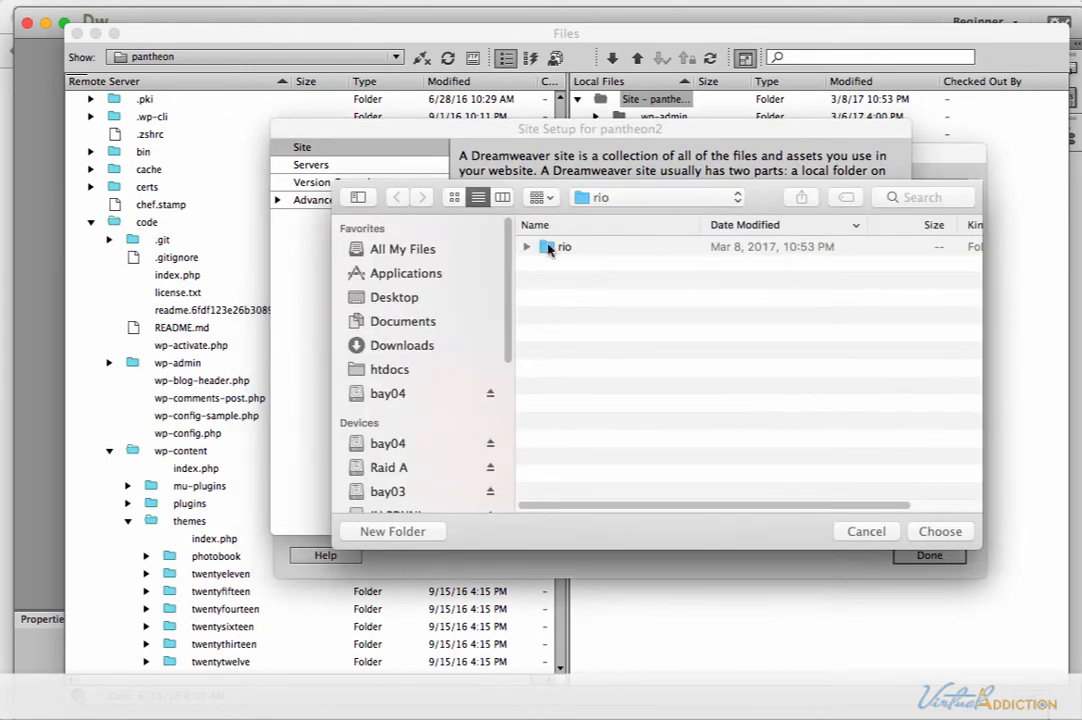
left_click(600, 248)
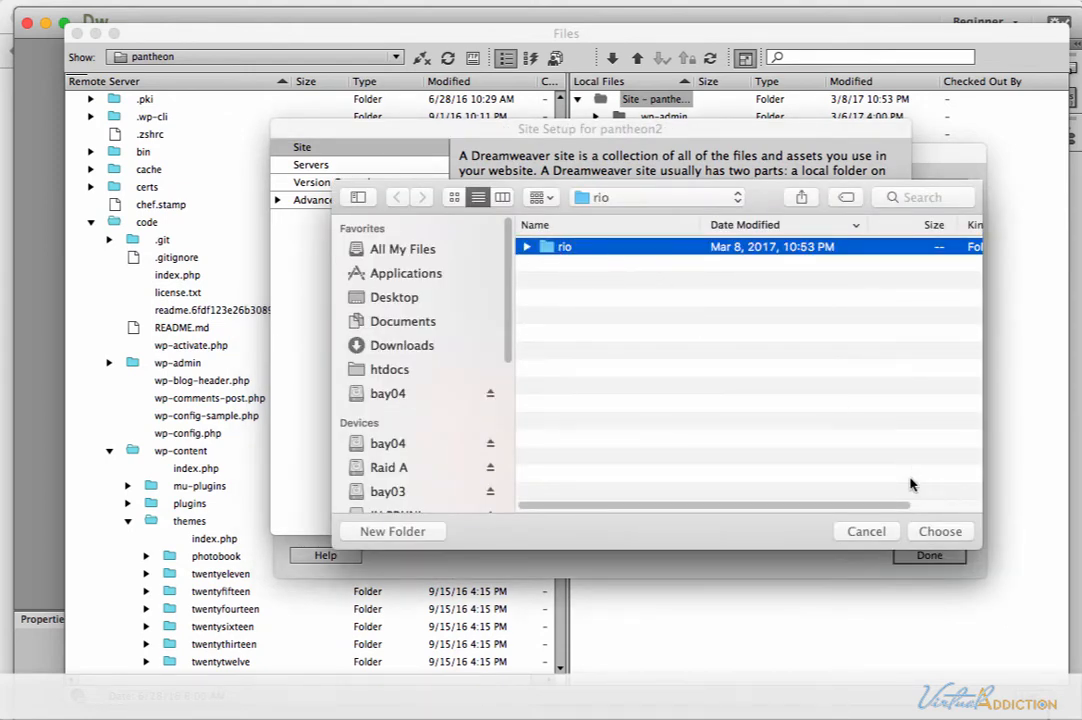
left_click(940, 532)
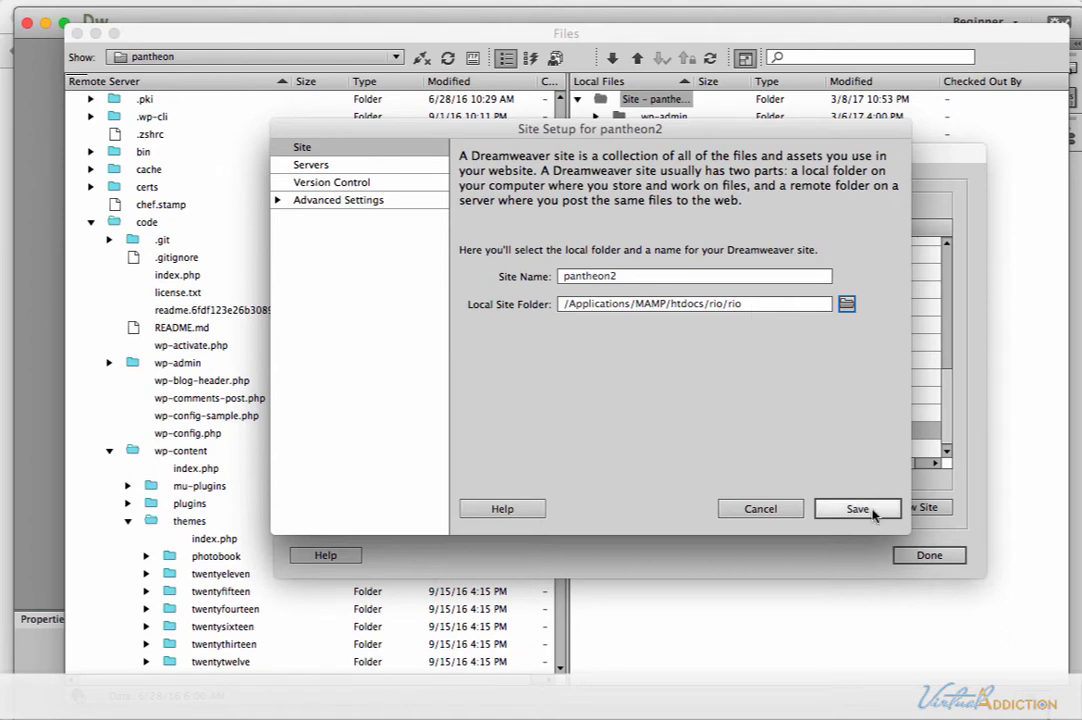
Add a server named pantheon.io to the pantheon2 site and set it to connect using SFTP.
left_click(305, 164)
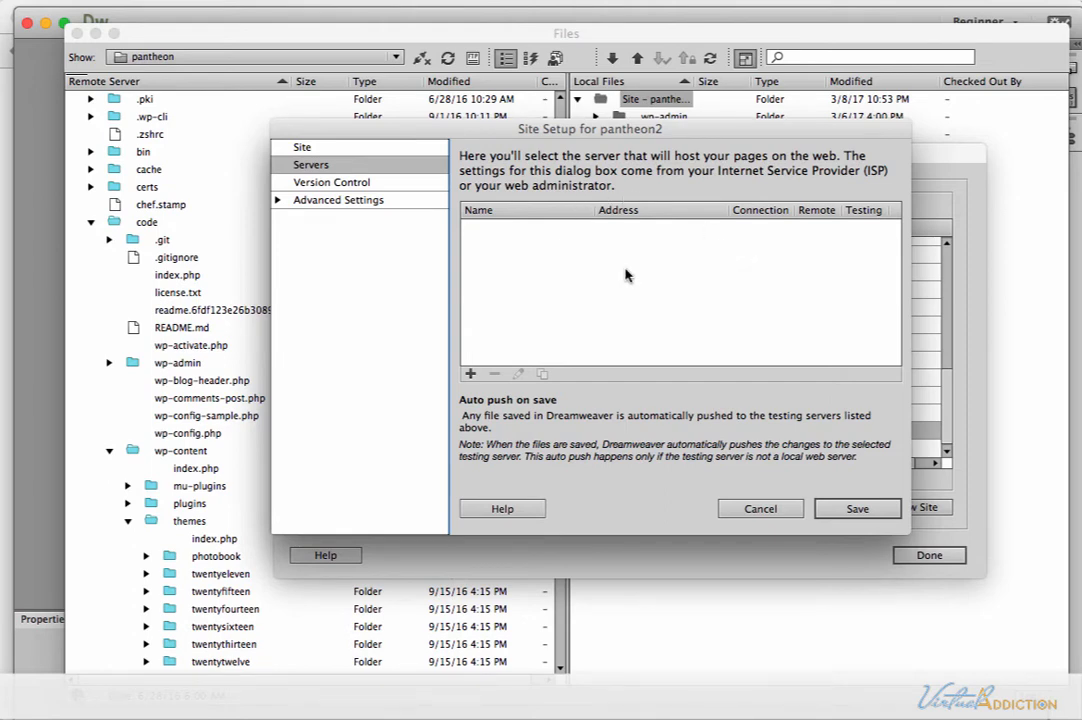
left_click(470, 375)
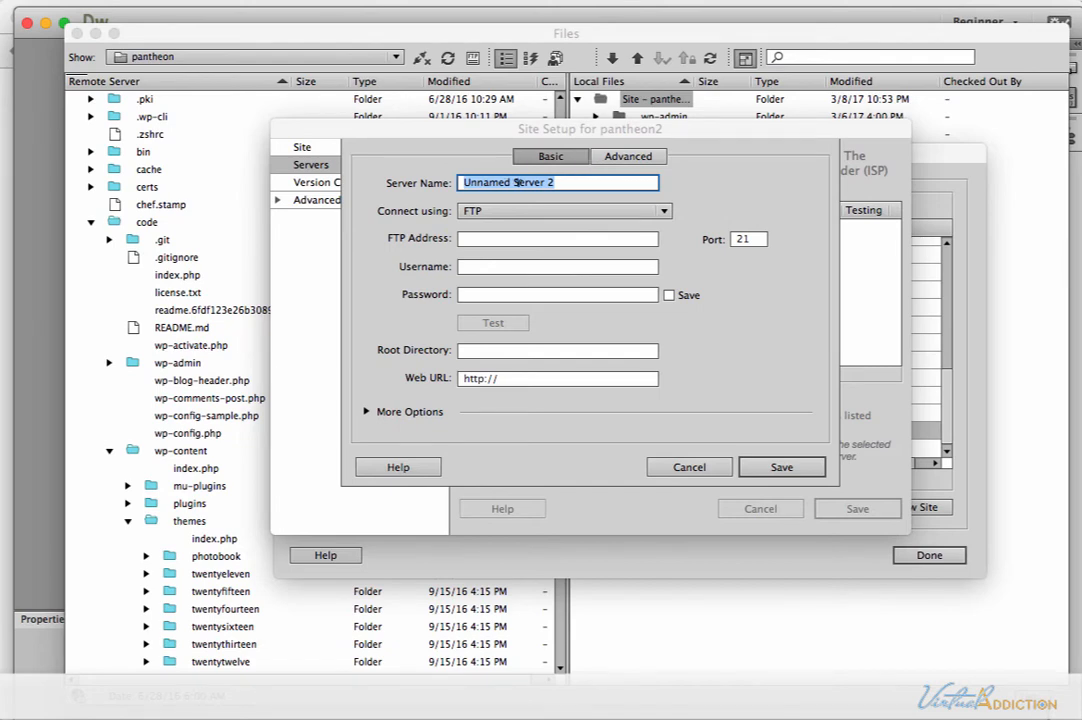
type("pantheon")
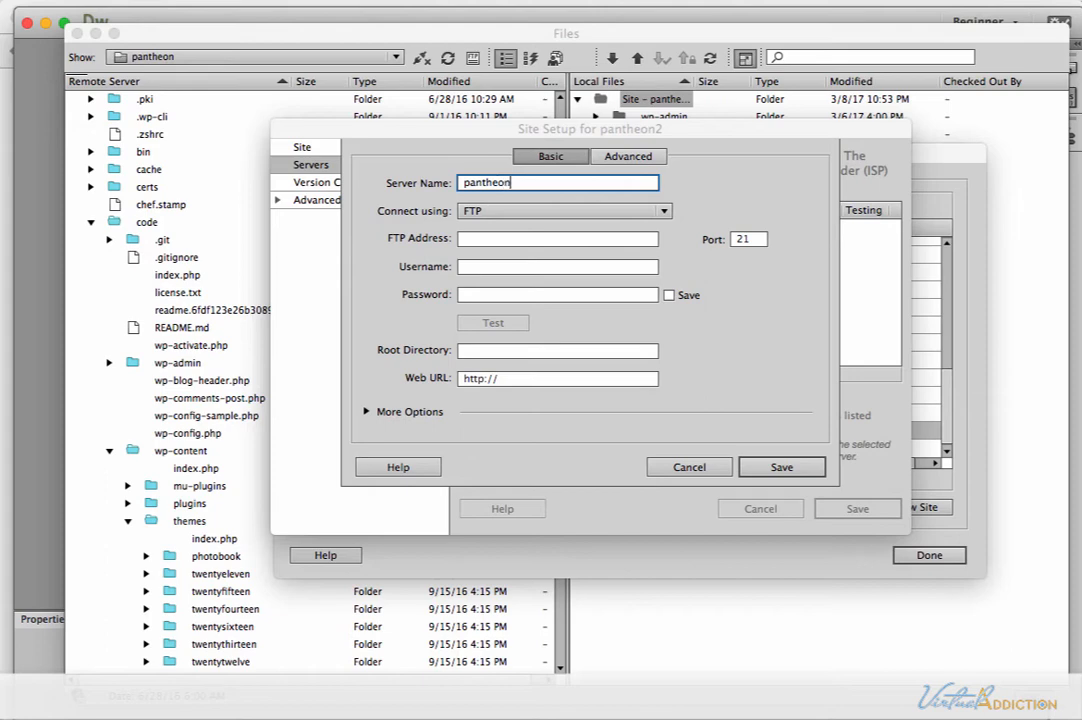
type(".io")
left_click(505, 214)
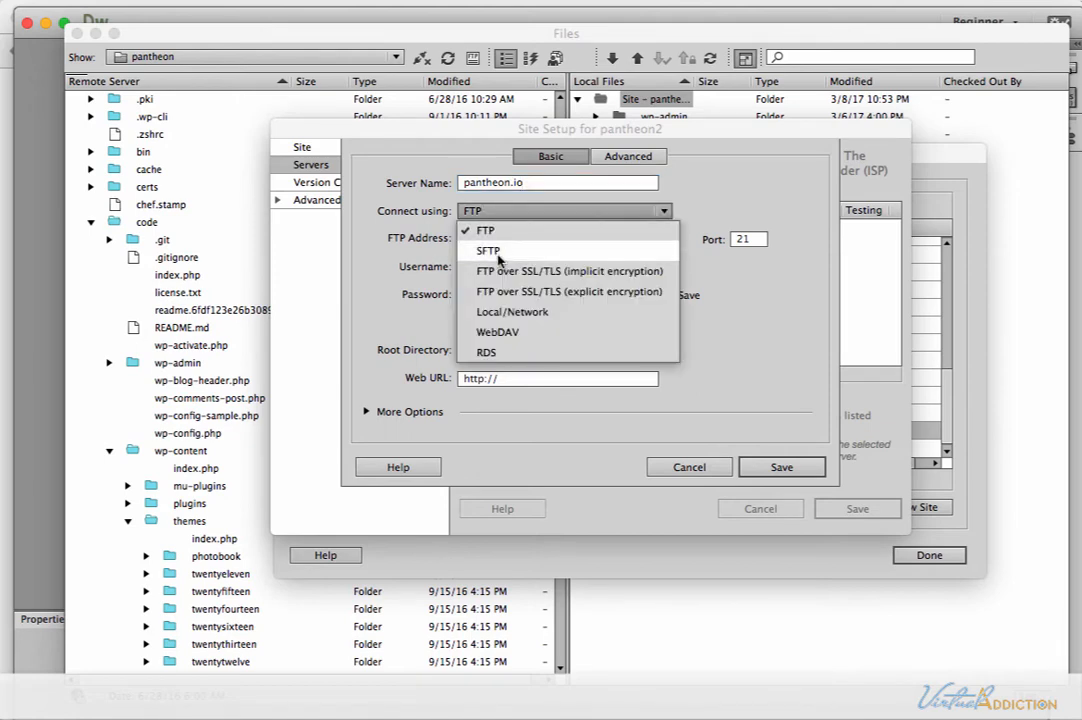
left_click(489, 251)
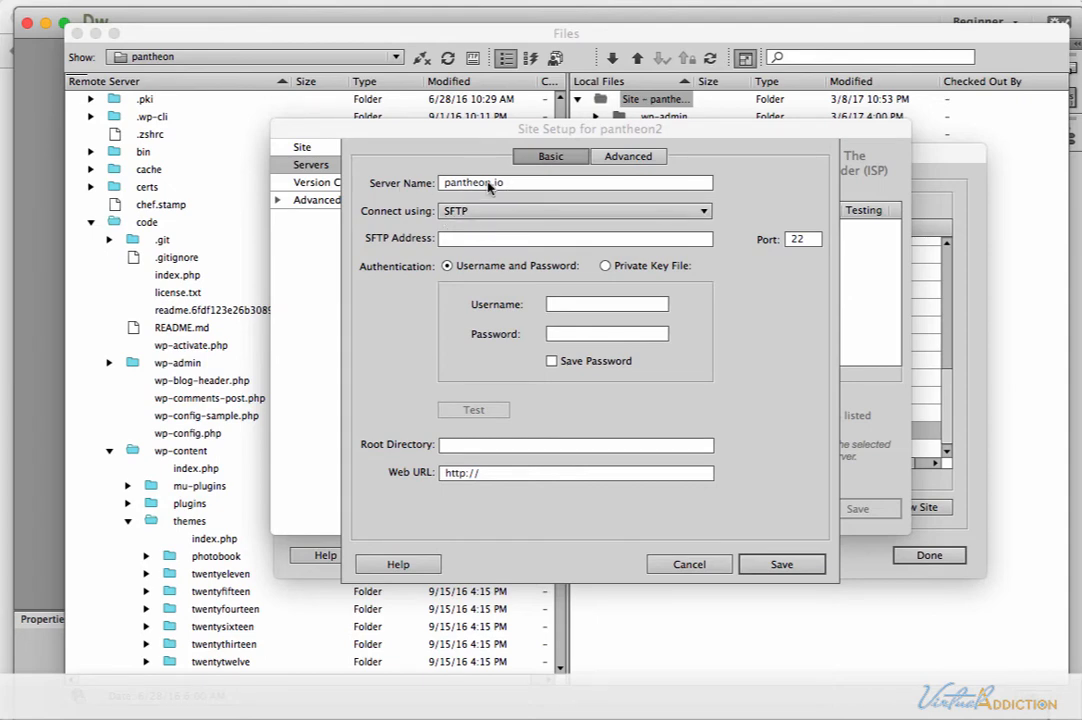
Change the server name to pantheon2, dropping the .io ending.
left_click_drag(510, 187, 446, 181)
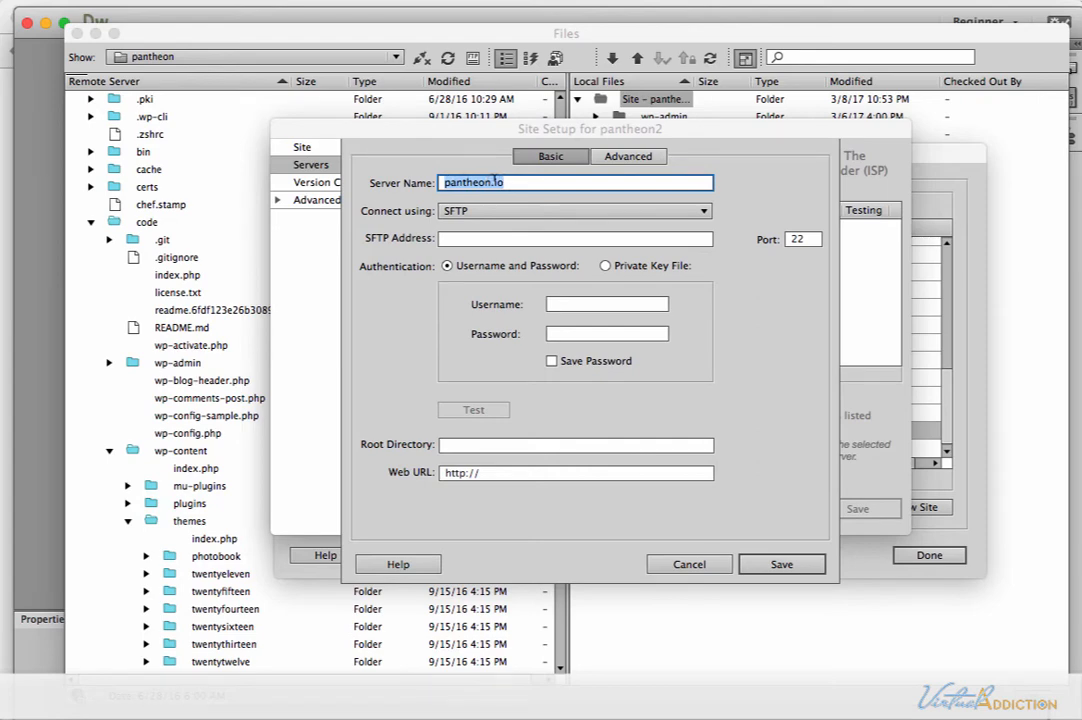
left_click(492, 181)
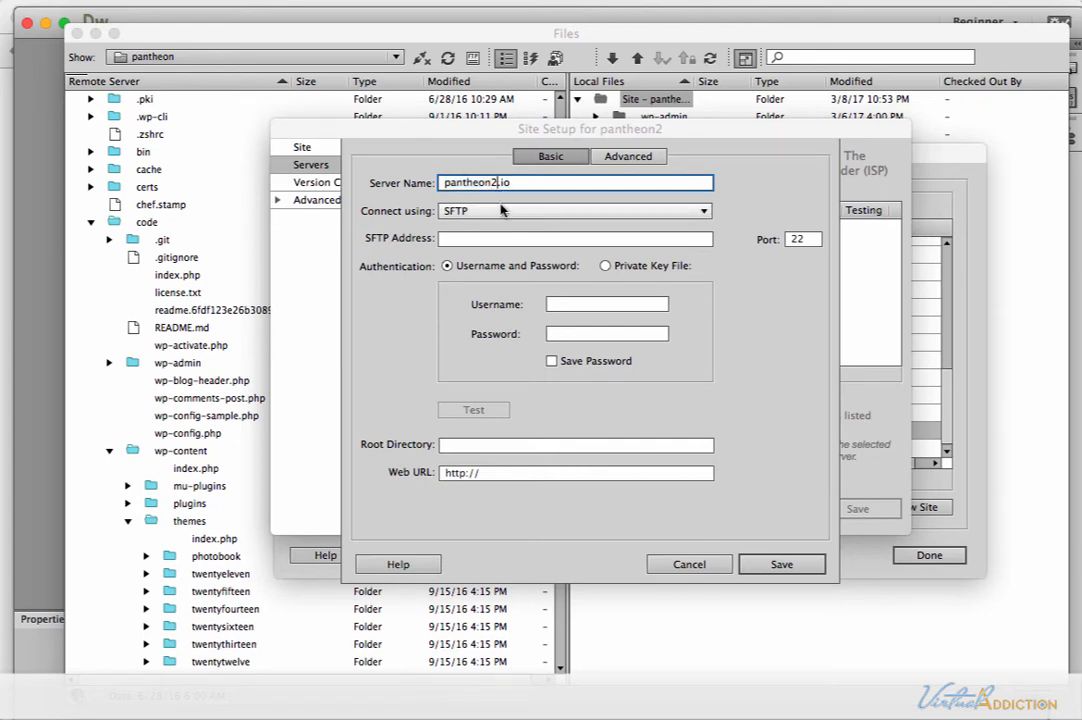
double_click(506, 182)
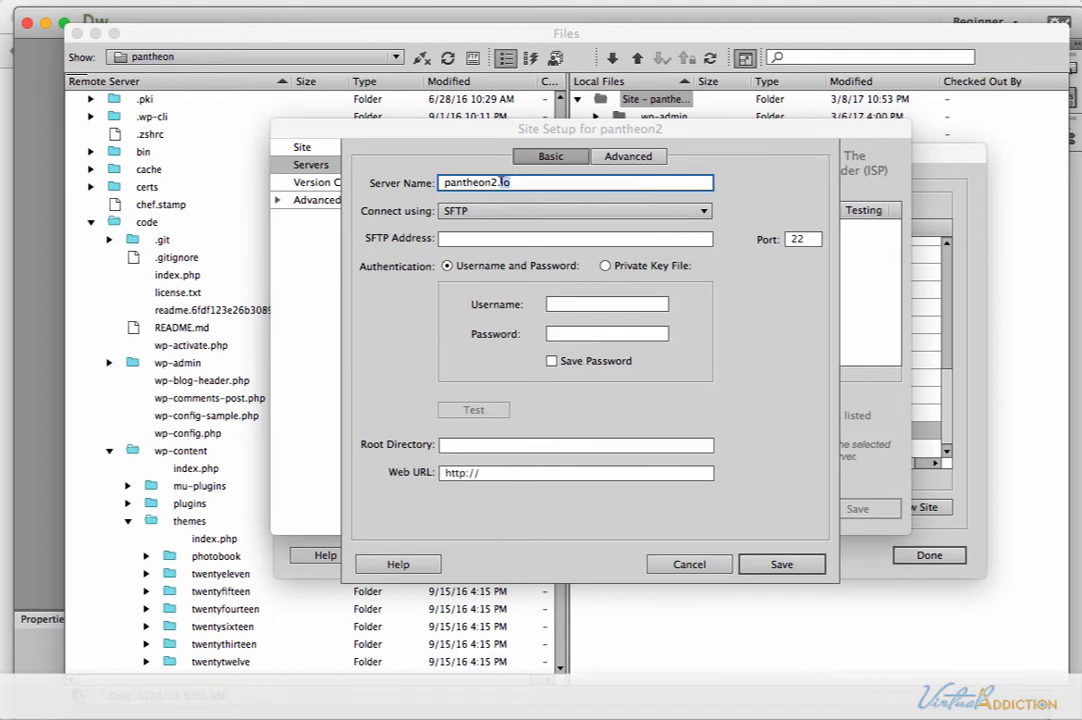
key("BackSpace")
left_click_drag(506, 182, 406, 178)
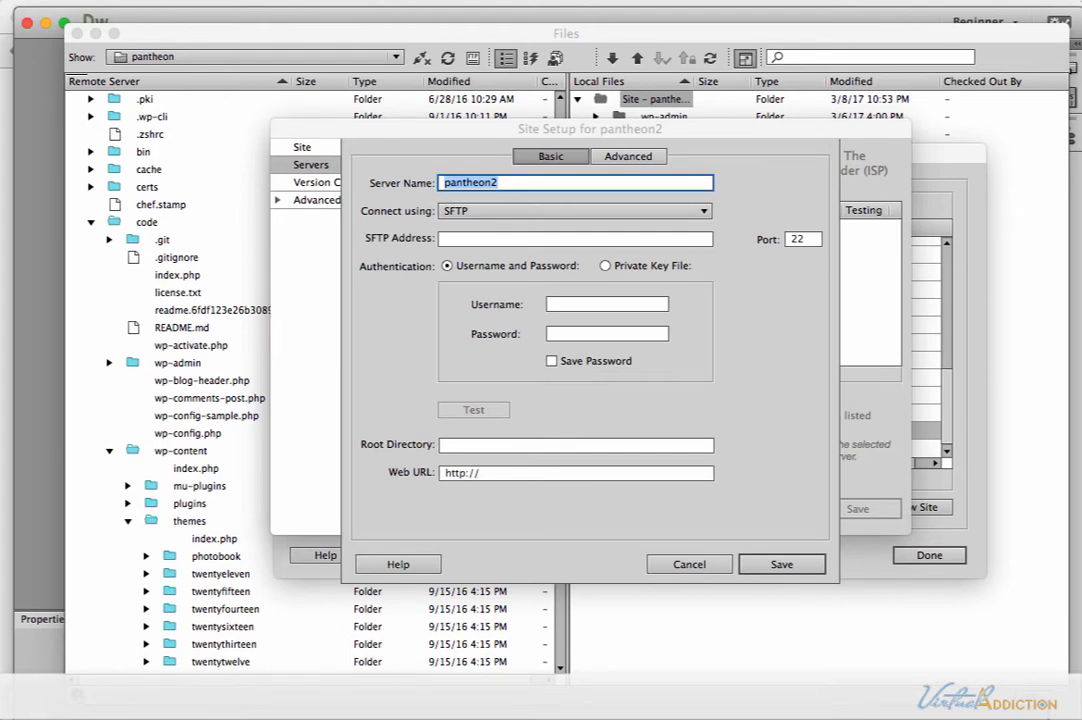
Copy the SFTP host from the Pantheon dashboard into Dreamweaver's SFTP address and set the port to 2222.
key("super+Tab")
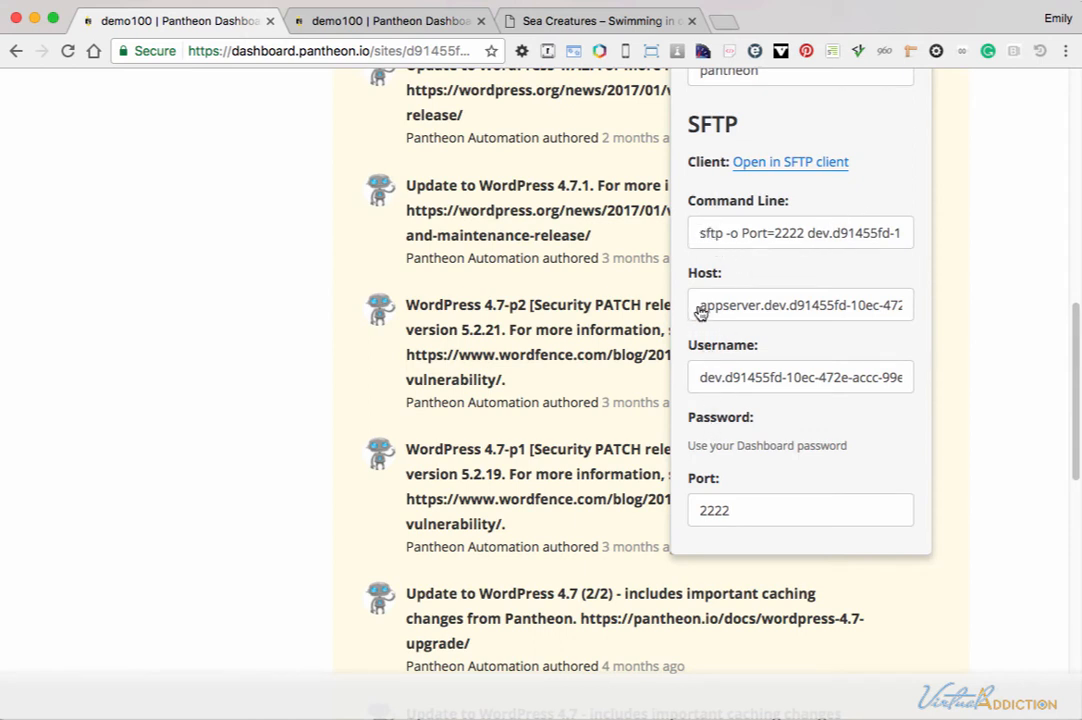
left_click_drag(698, 309, 914, 313)
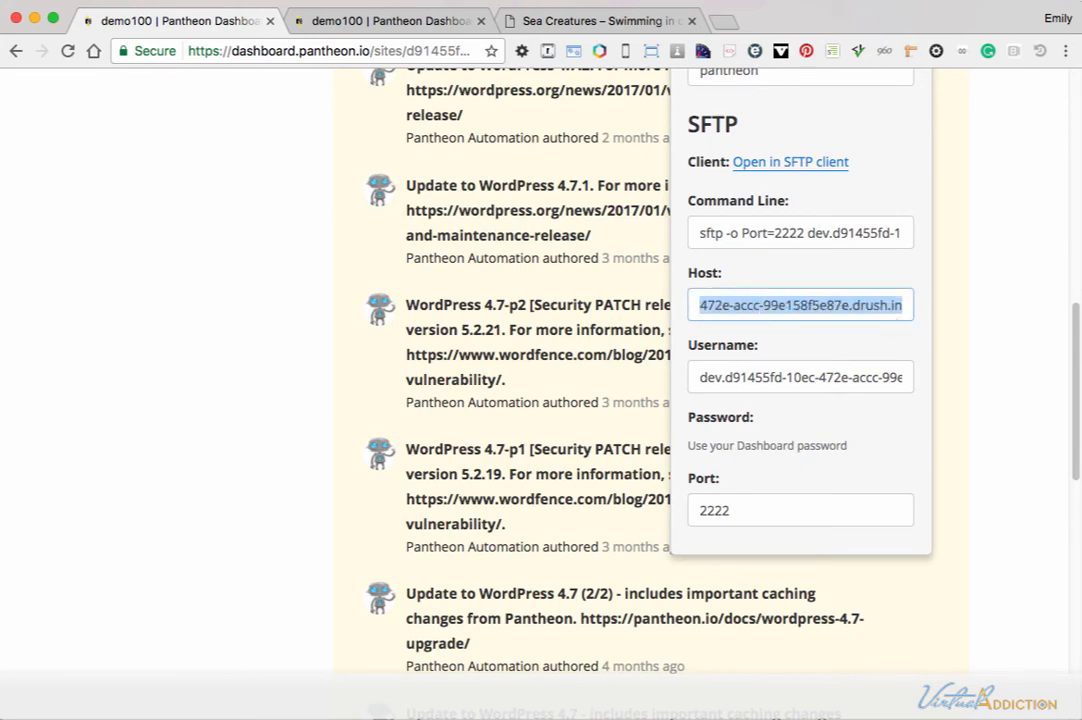
key("super+Tab")
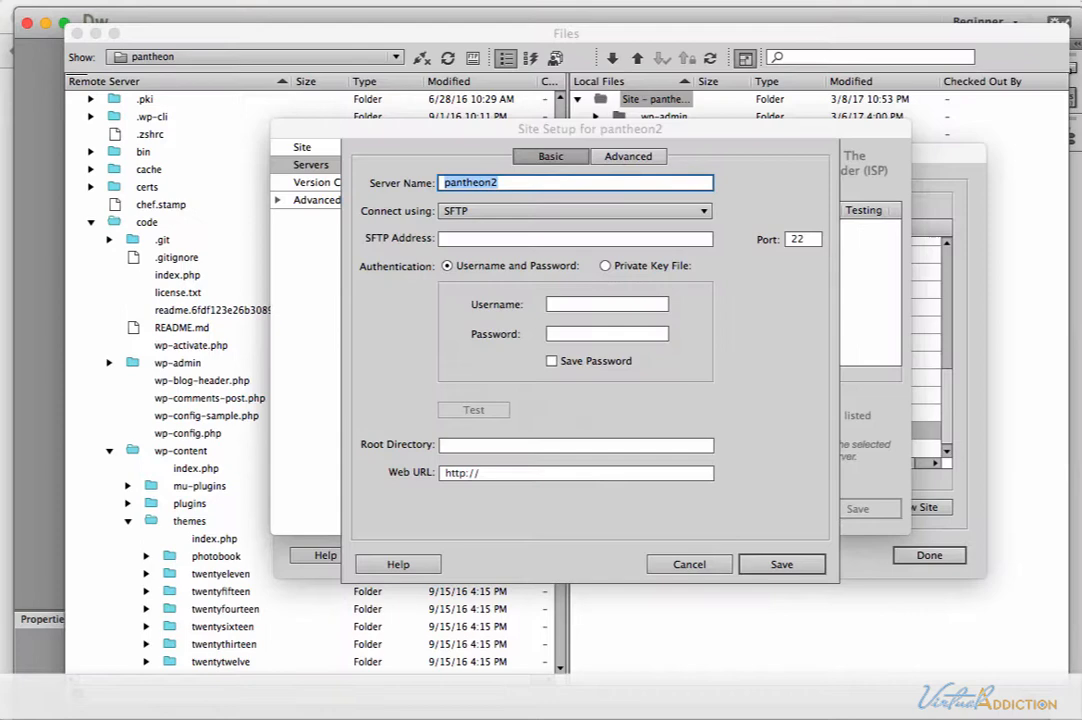
left_click(465, 238)
key("super+v")
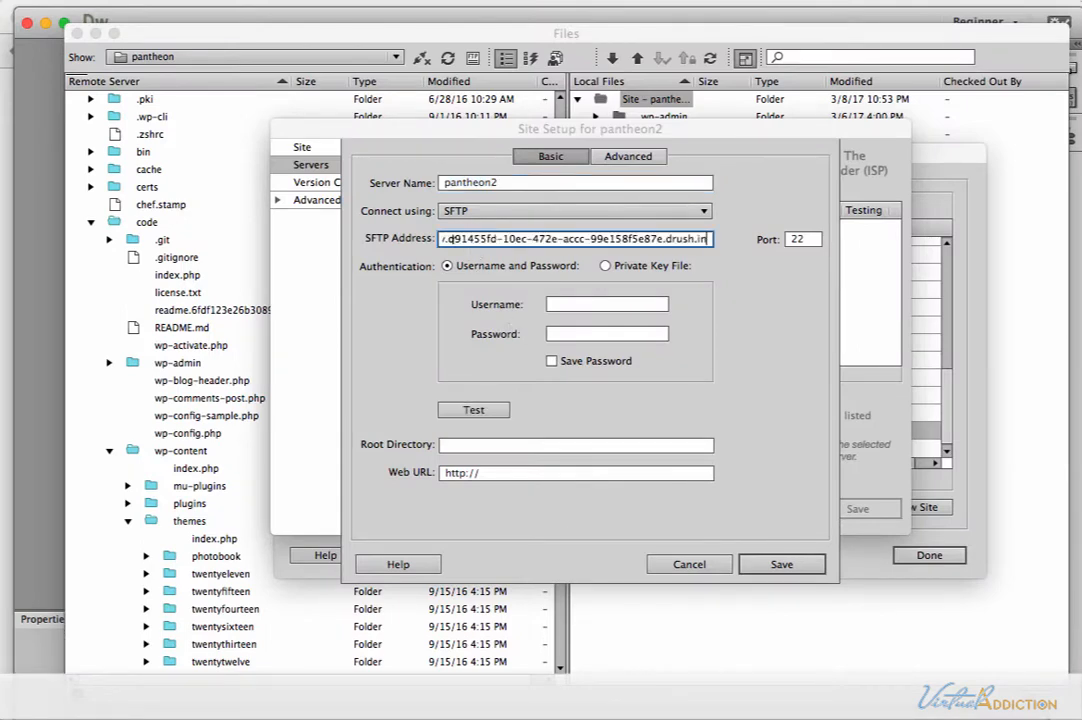
left_click_drag(707, 238, 421, 237)
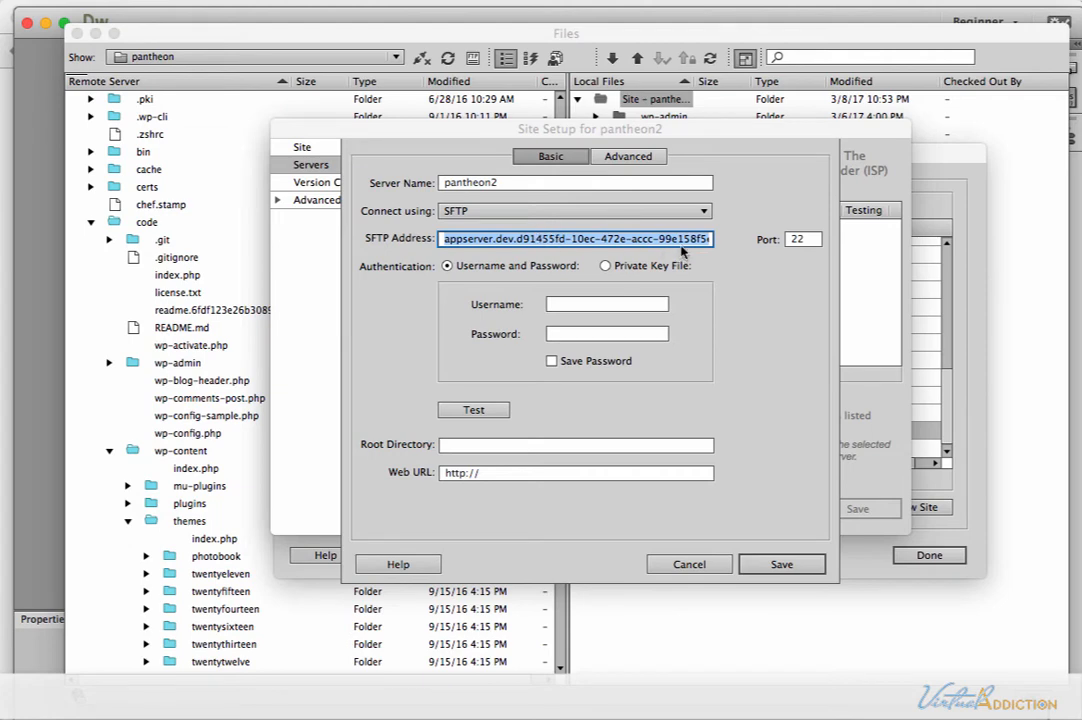
left_click(805, 240)
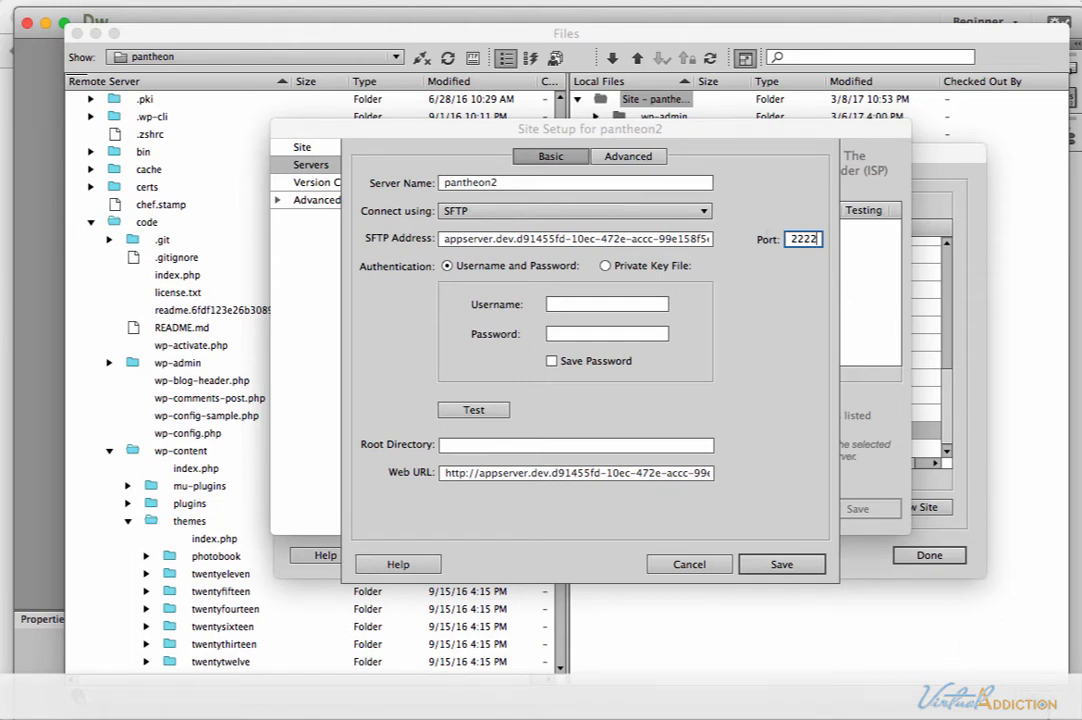
key("super+Tab")
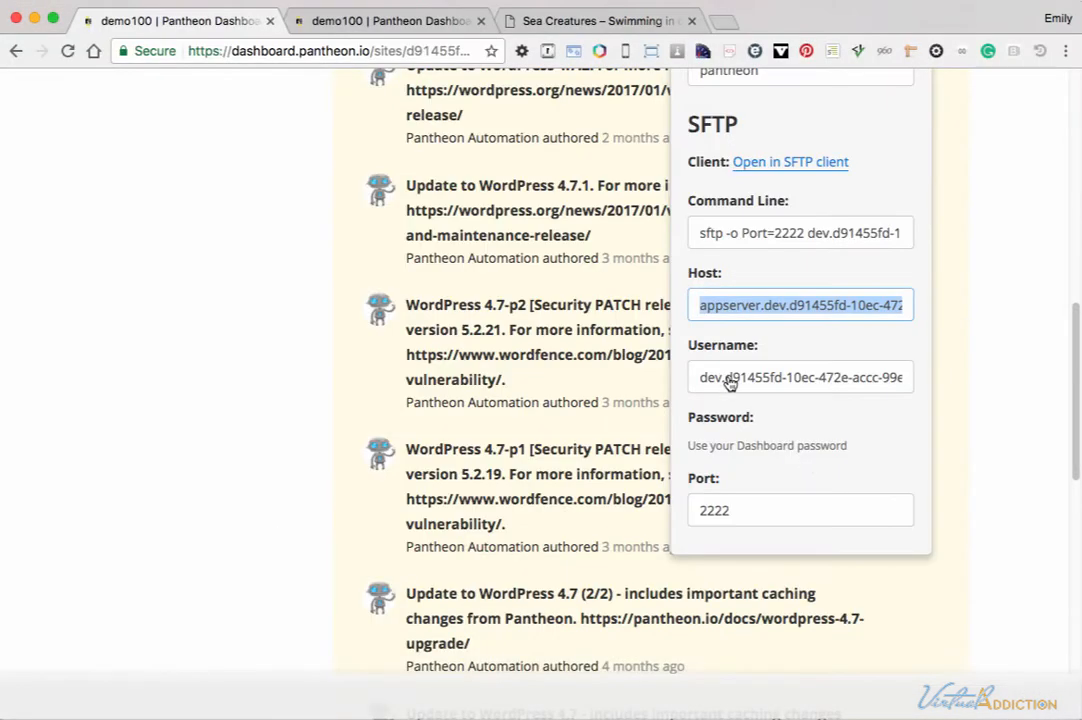
left_click_drag(702, 387, 913, 383)
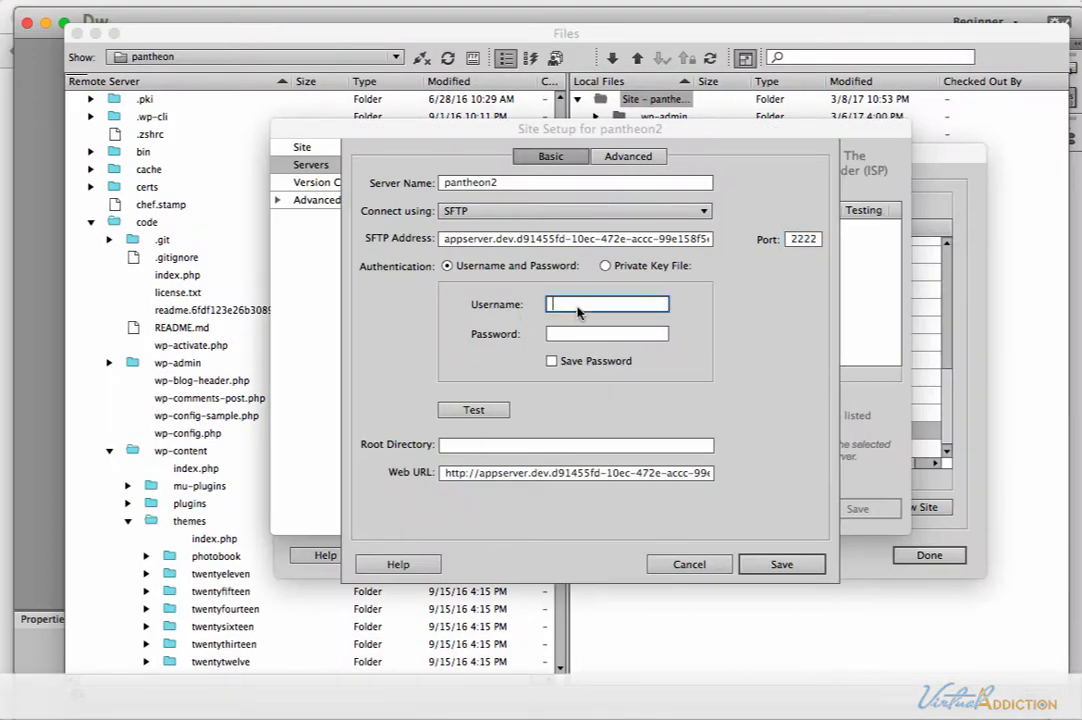
key("super+v")
left_click(571, 331)
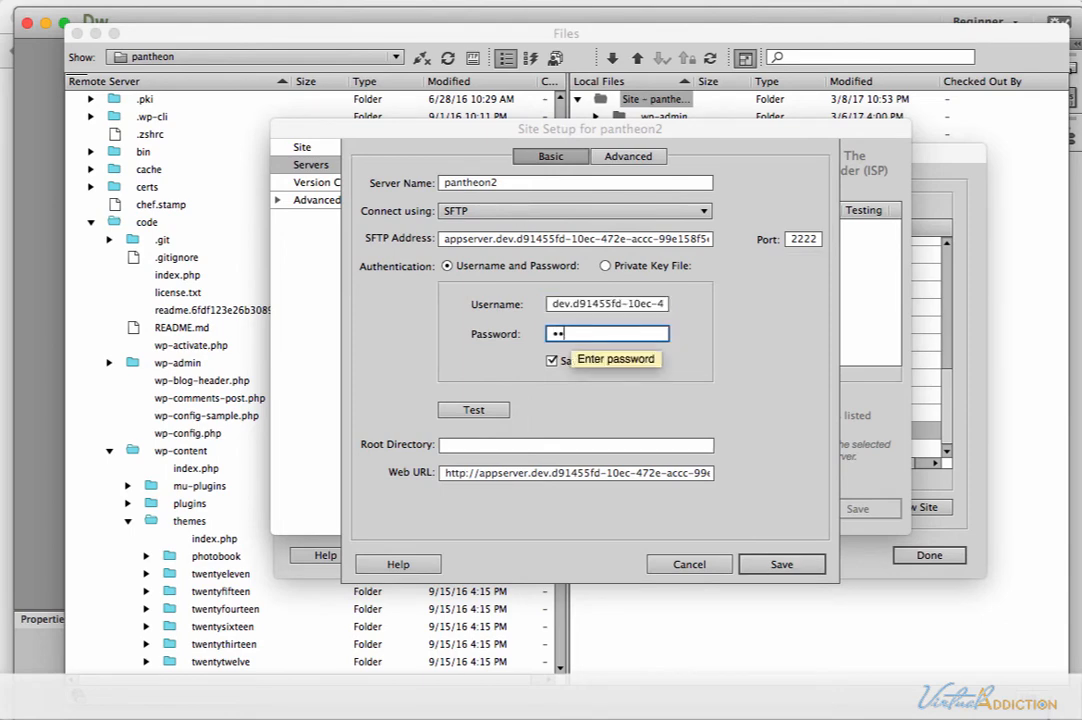
type("••••••••")
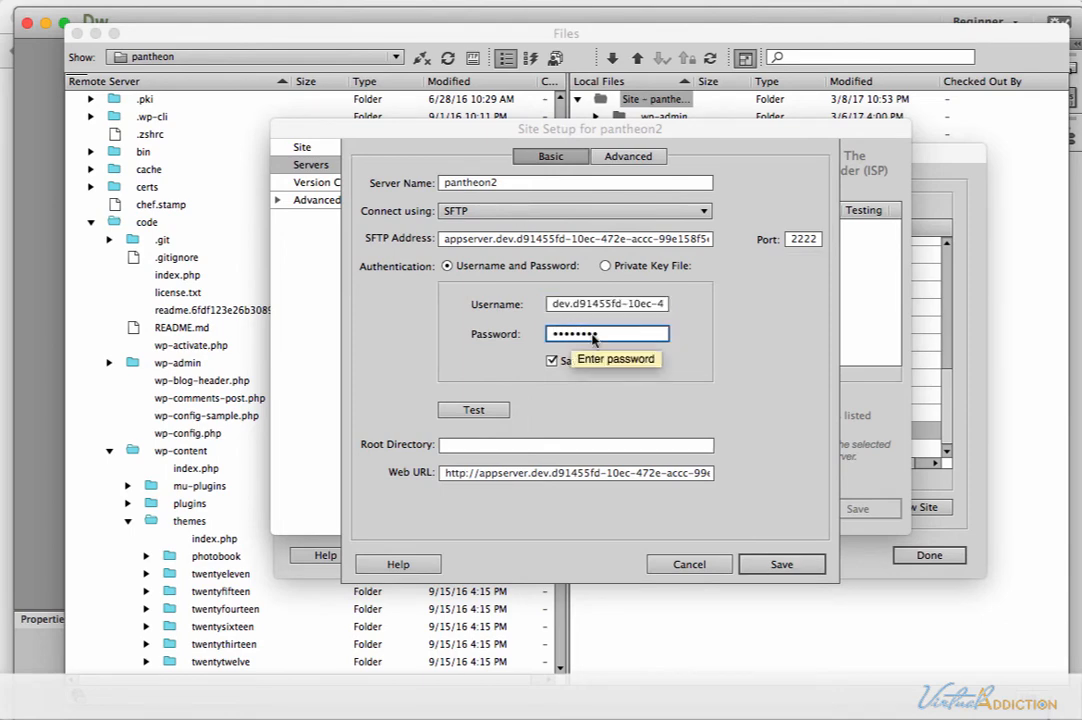
Test the SFTP connection to the pantheon2 server and save the server settings.
left_click(475, 410)
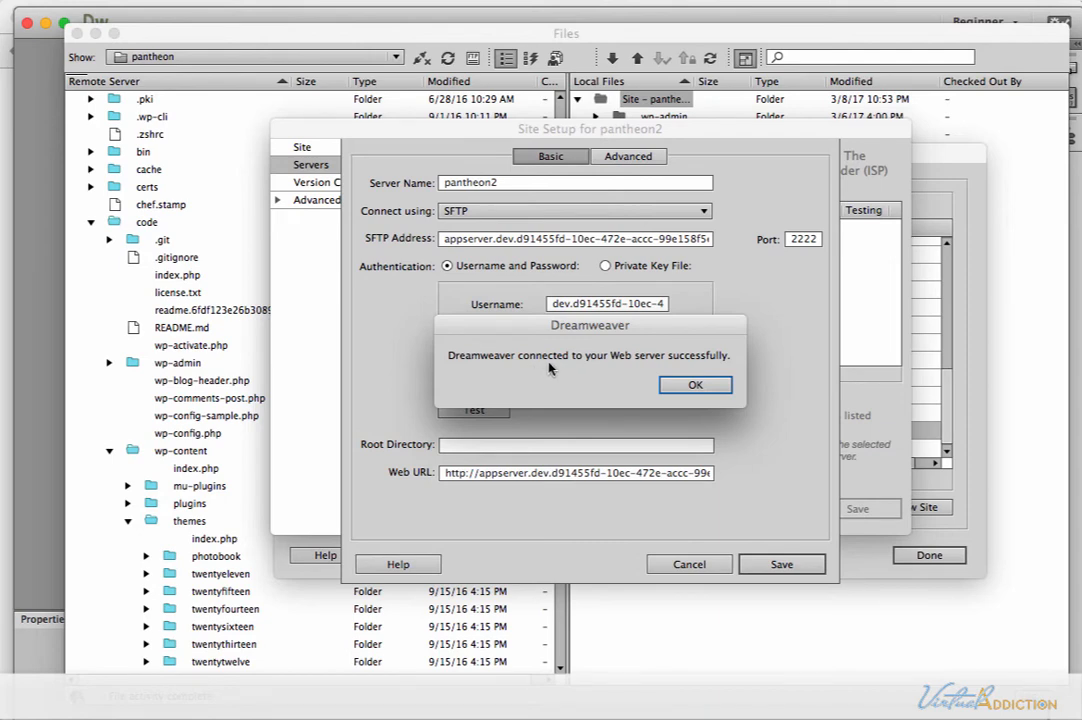
left_click(697, 386)
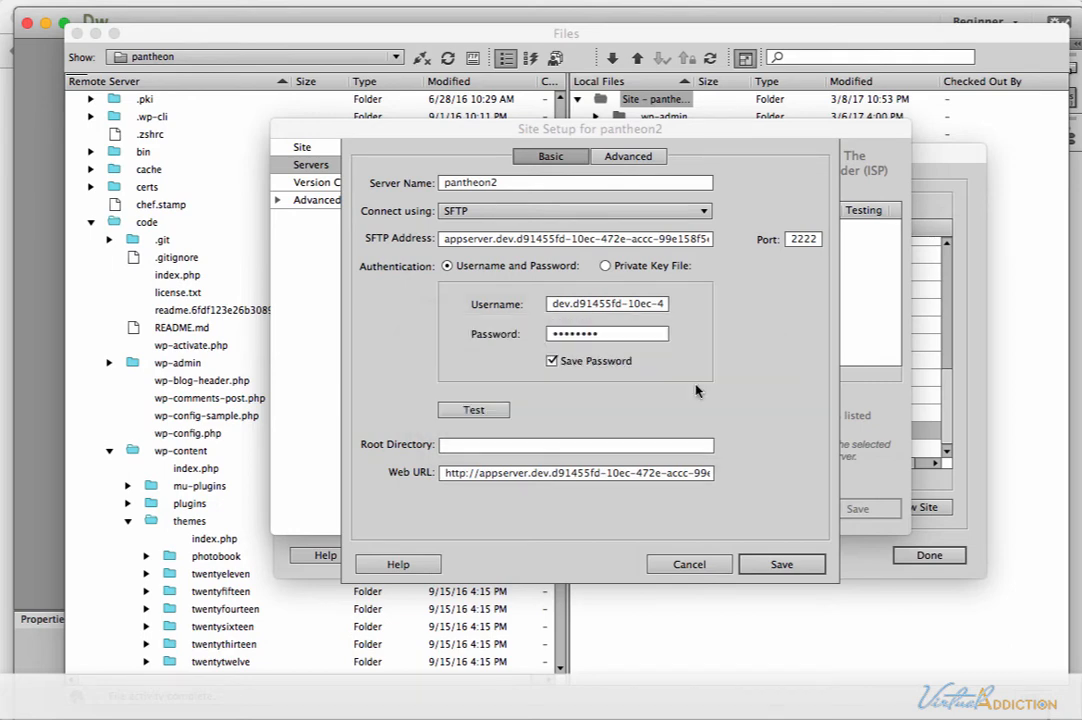
left_click(781, 564)
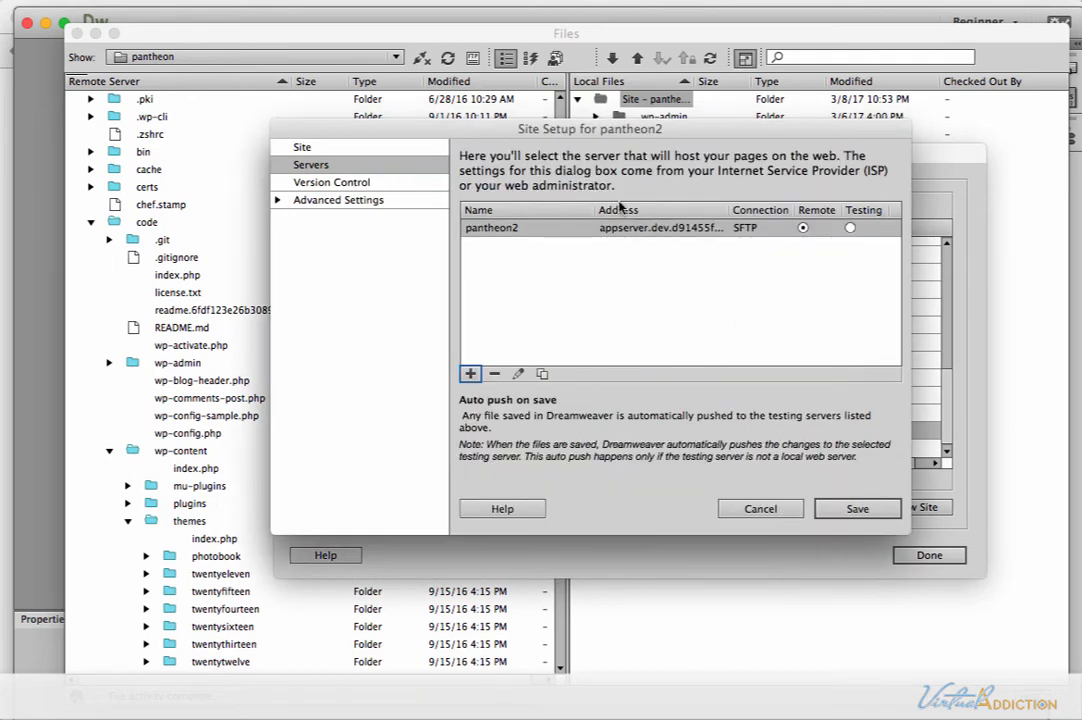
Save the pantheon2 site setup, accepting the root folder shared with the pantheon site, and finish managing sites.
left_click(857, 508)
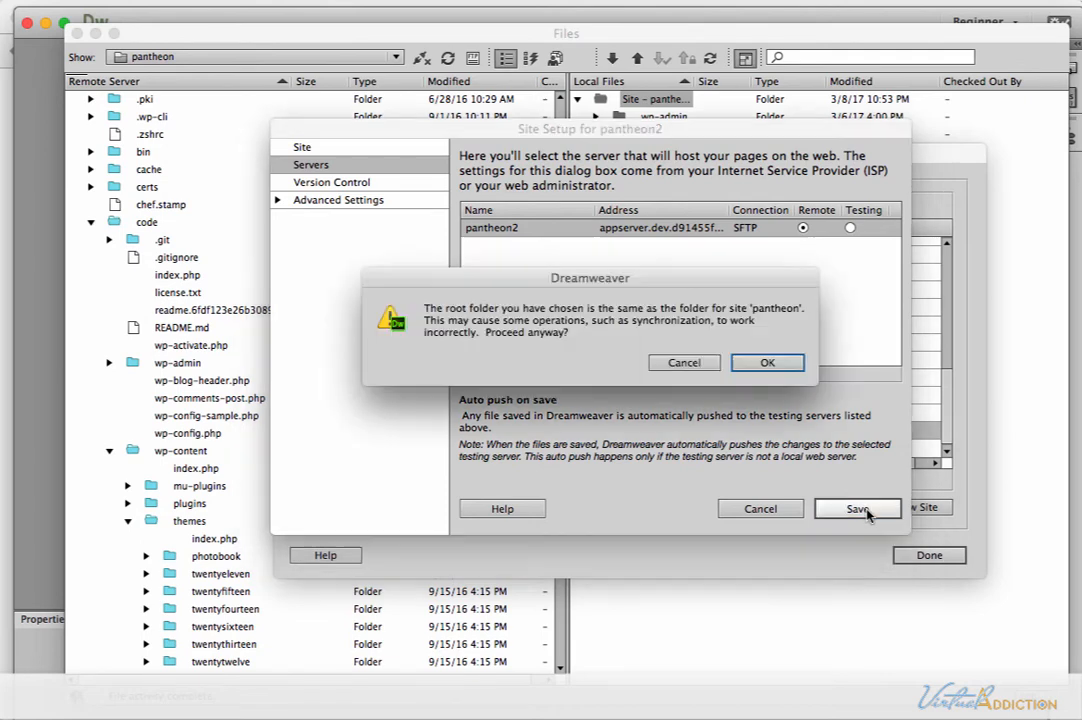
left_click(766, 362)
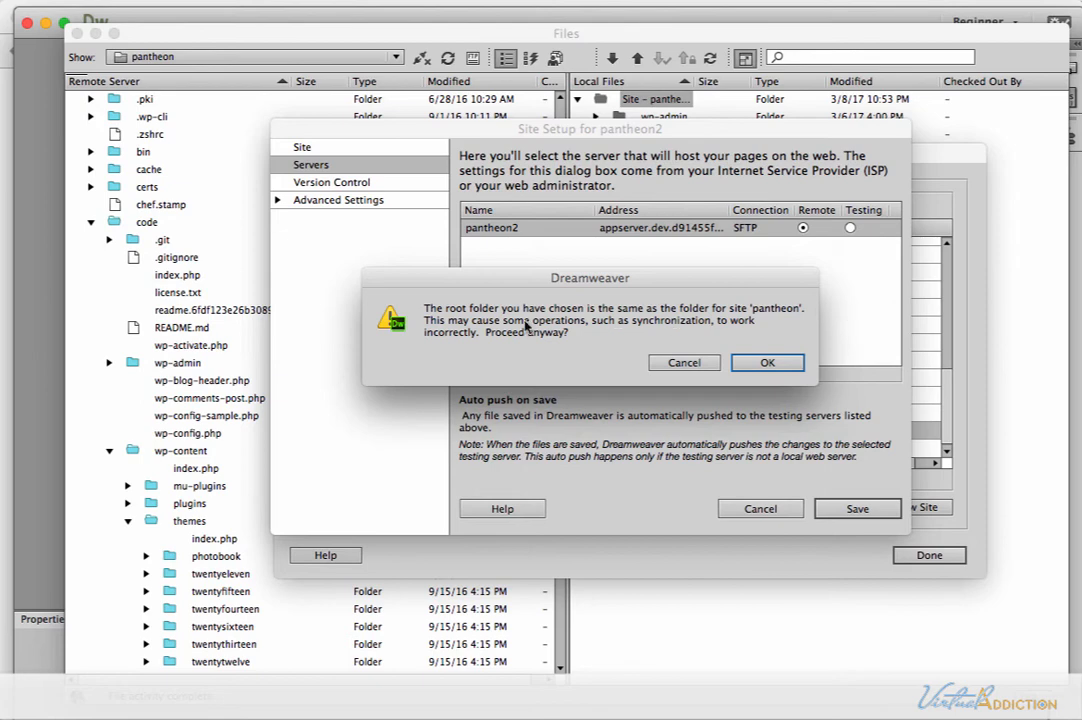
left_click(767, 361)
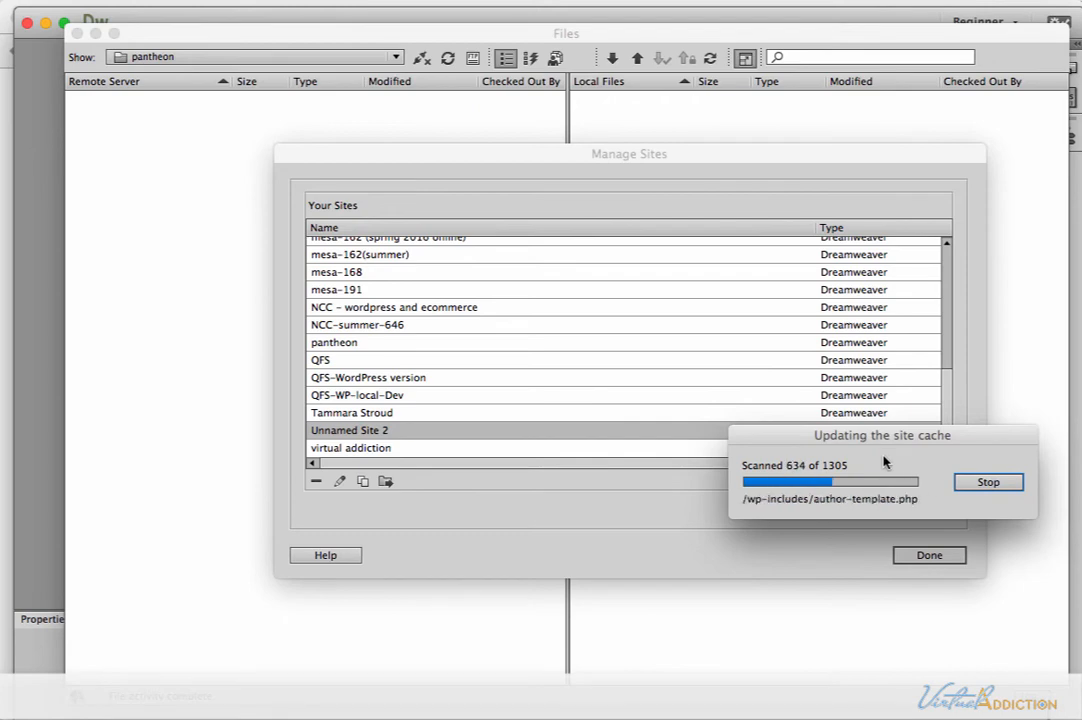
left_click(929, 555)
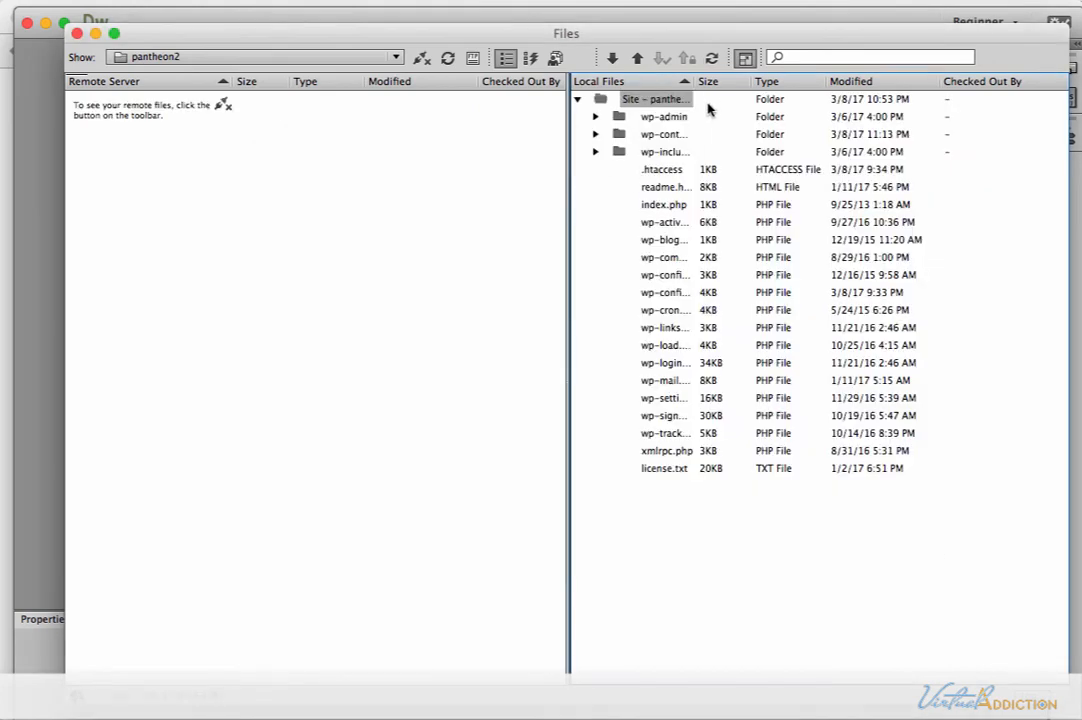
Expand the local wp-content and themes folders, widen the local file name column, and check the contents of 2017-child.
left_click_drag(697, 88, 750, 88)
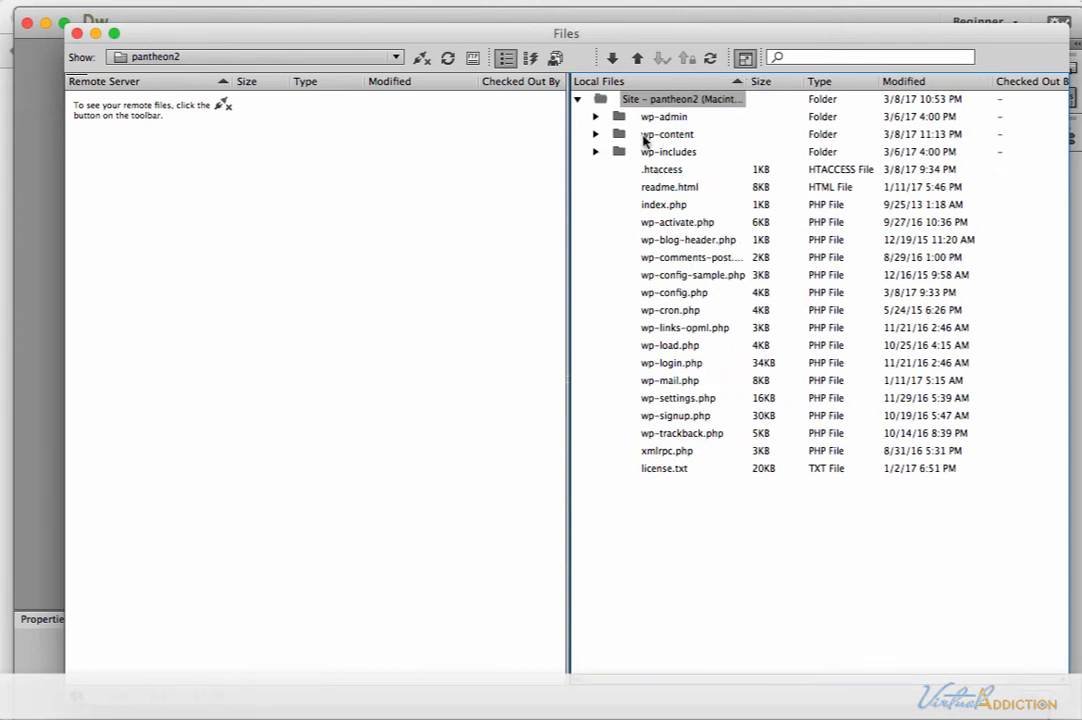
left_click(596, 135)
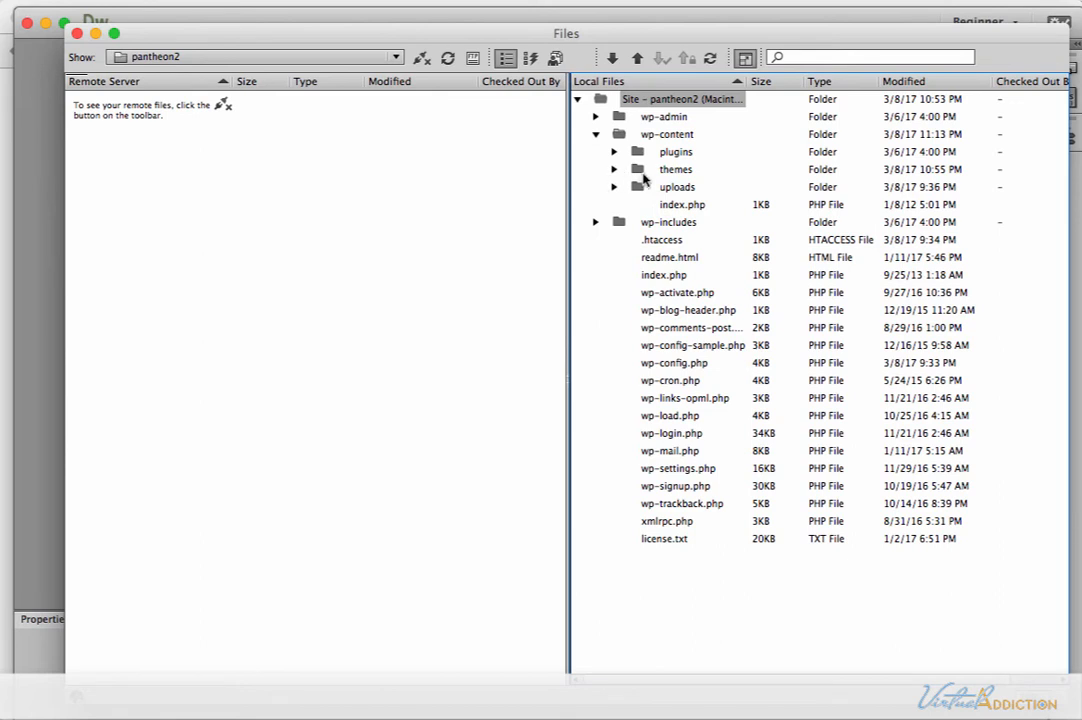
left_click(614, 170)
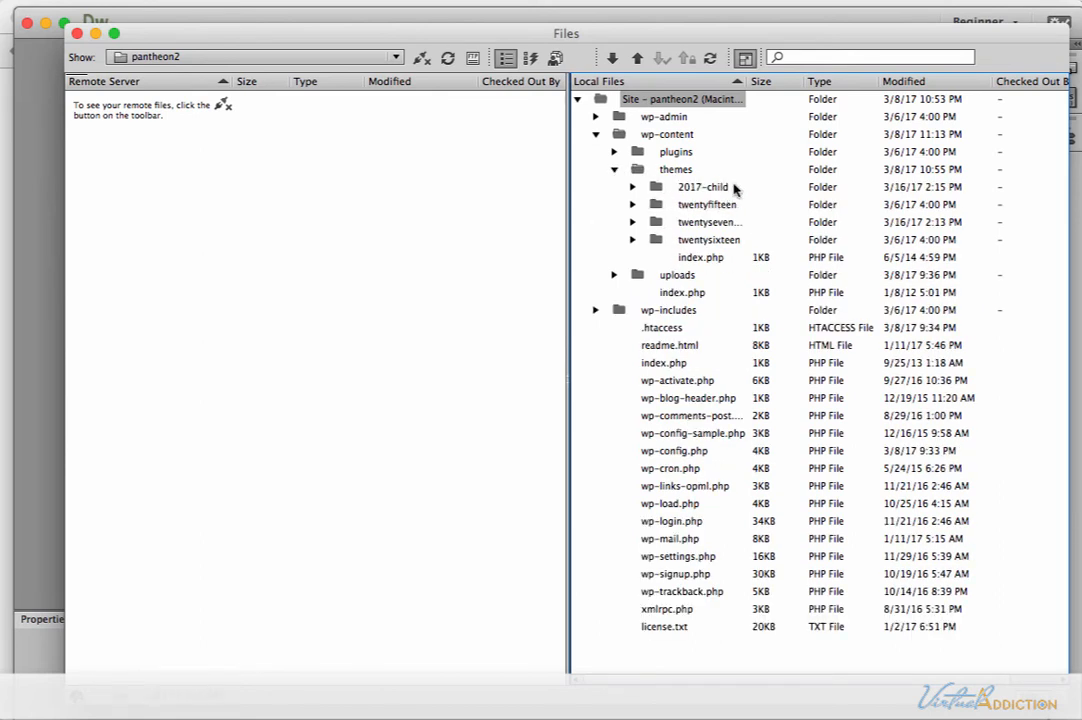
left_click_drag(748, 81, 820, 81)
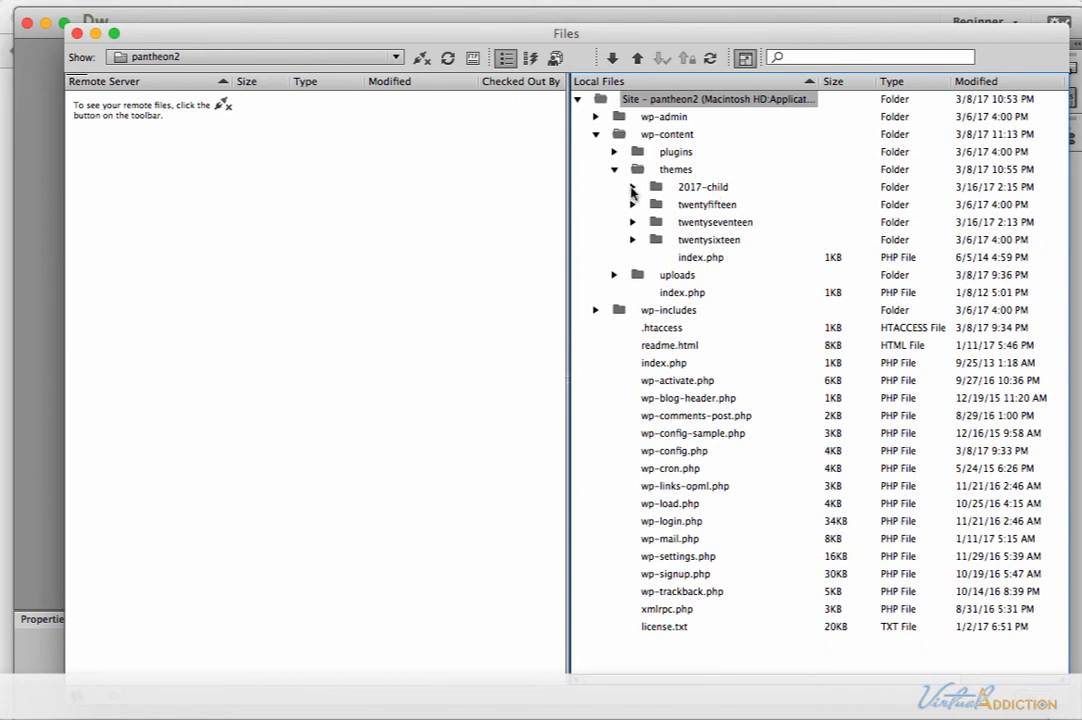
left_click(632, 188)
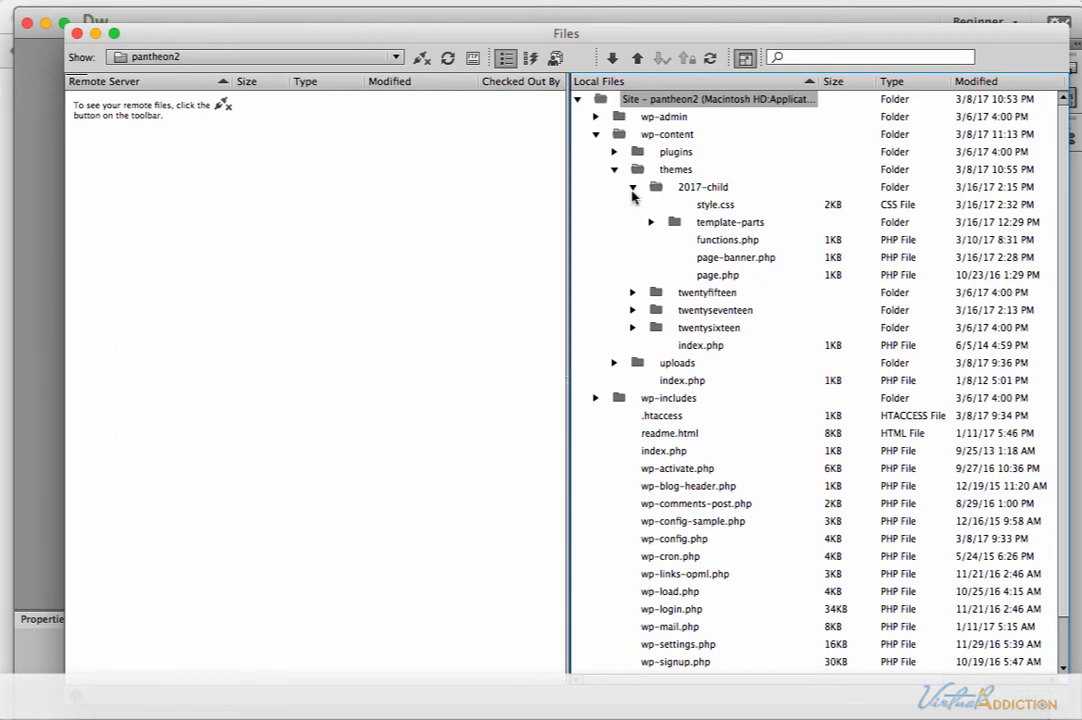
left_click(632, 189)
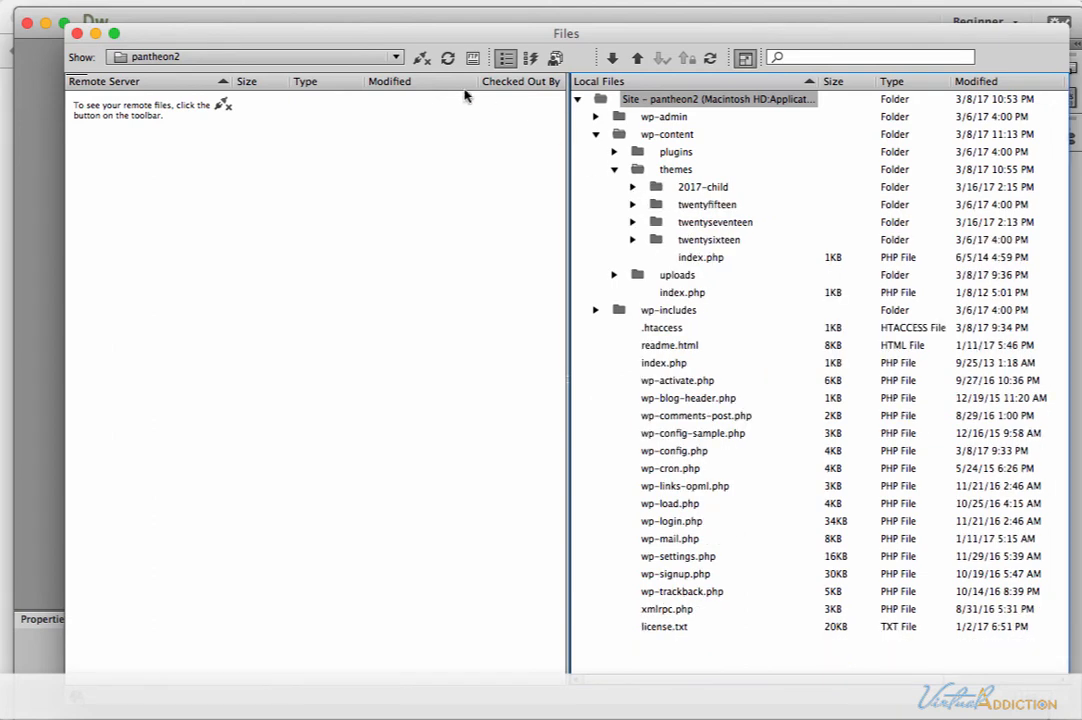
Connect to the pantheon2 remote server and expand its code, wp-content and themes folders with a wider file name column.
left_click(421, 59)
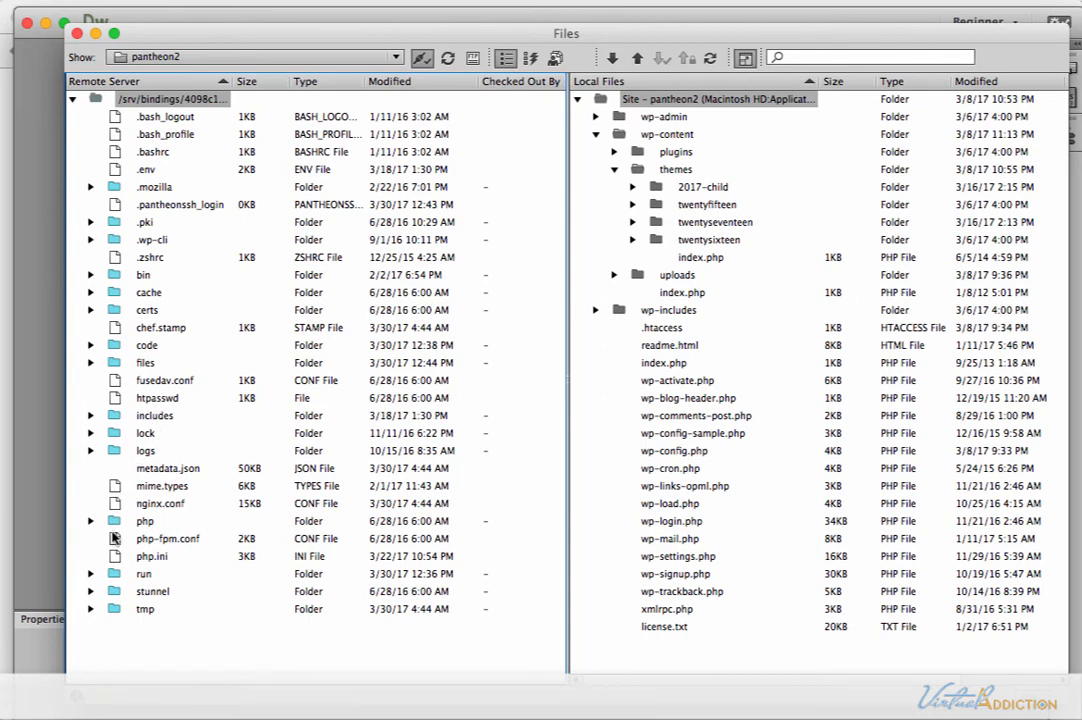
left_click(90, 345)
scroll(200, 388, "down", 5)
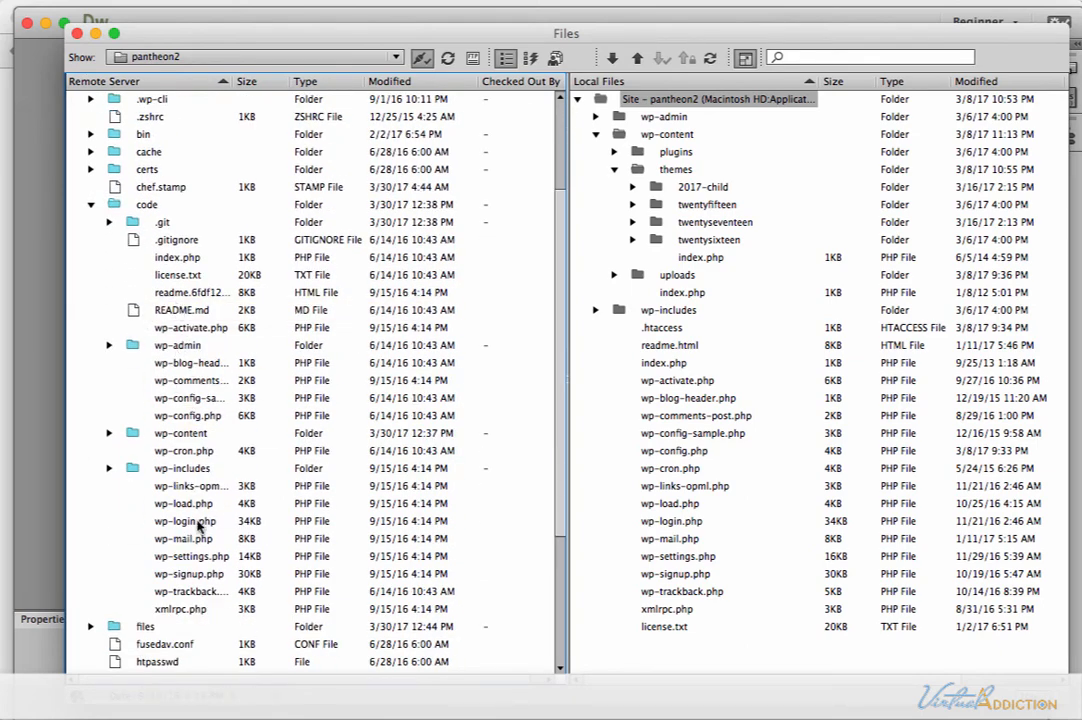
left_click(179, 437)
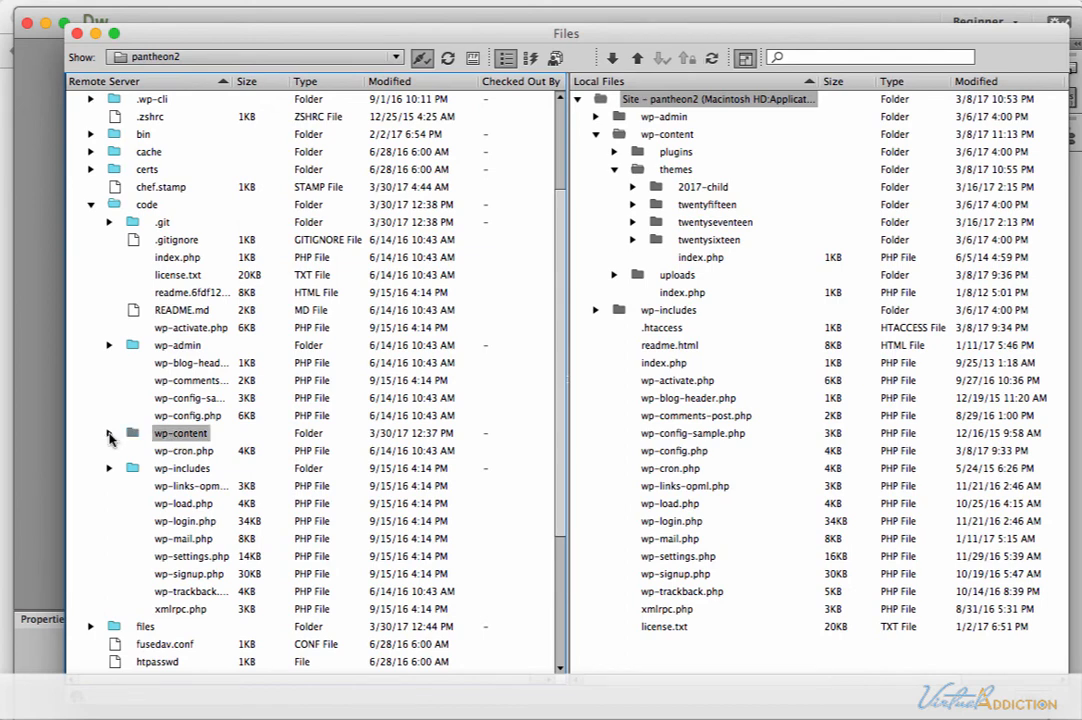
left_click(110, 436)
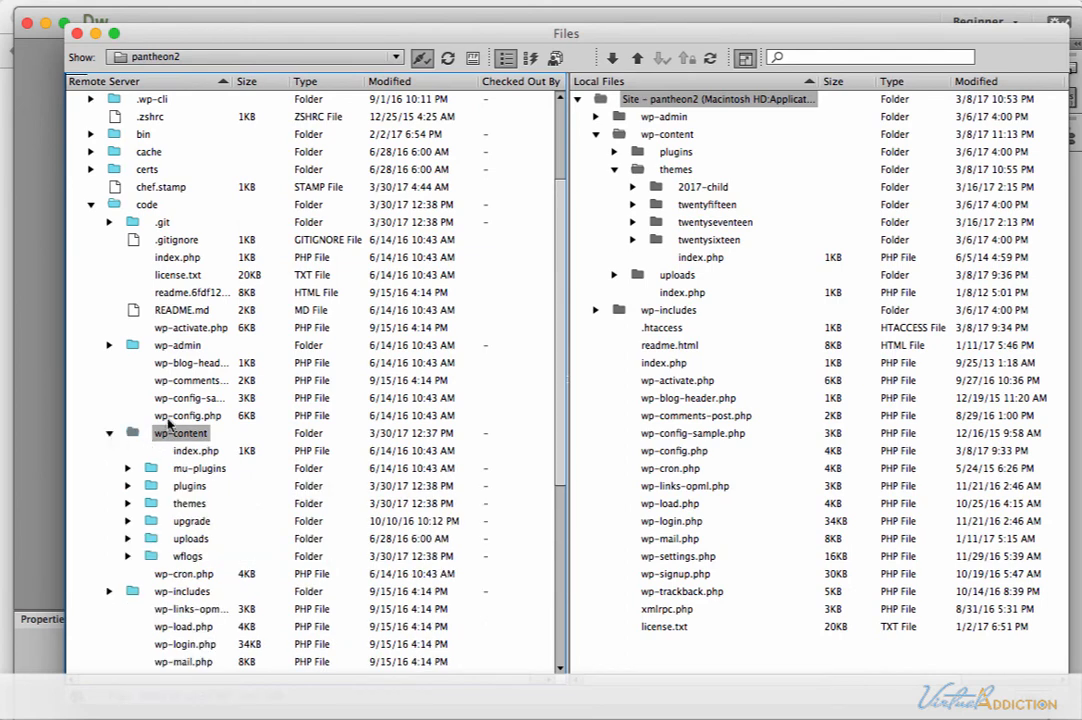
left_click(127, 505)
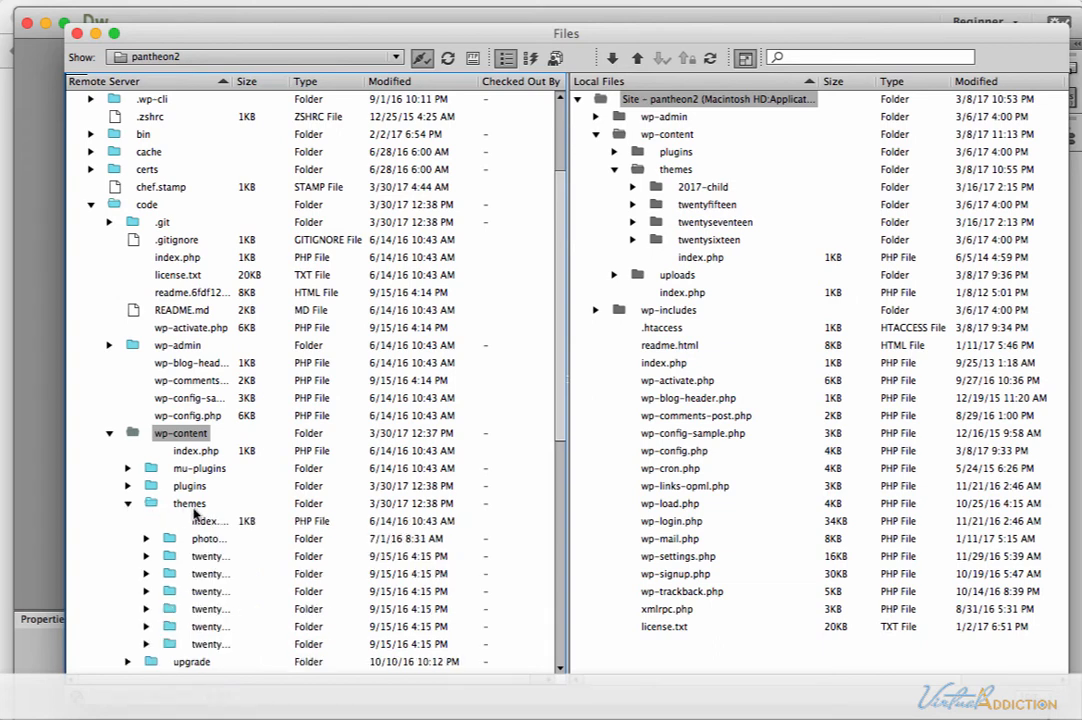
left_click_drag(233, 81, 317, 81)
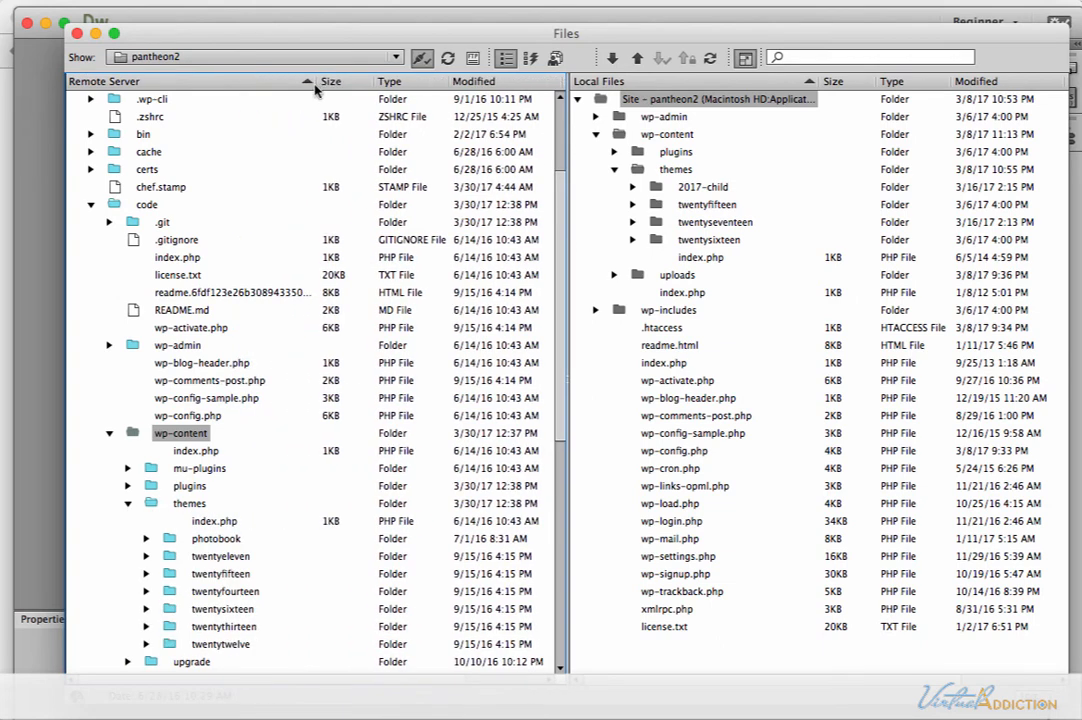
Upload the local 2017-child theme folder into the remote wp-content/themes folder without including dependent files.
scroll(200, 400, "down", 5)
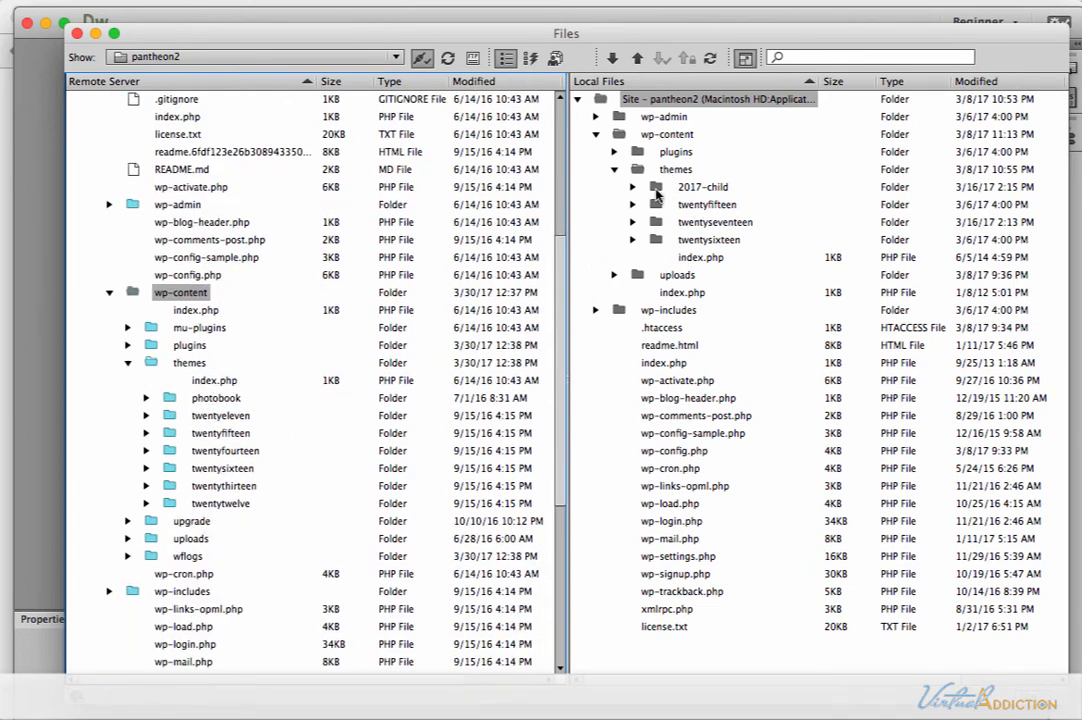
left_click(657, 189)
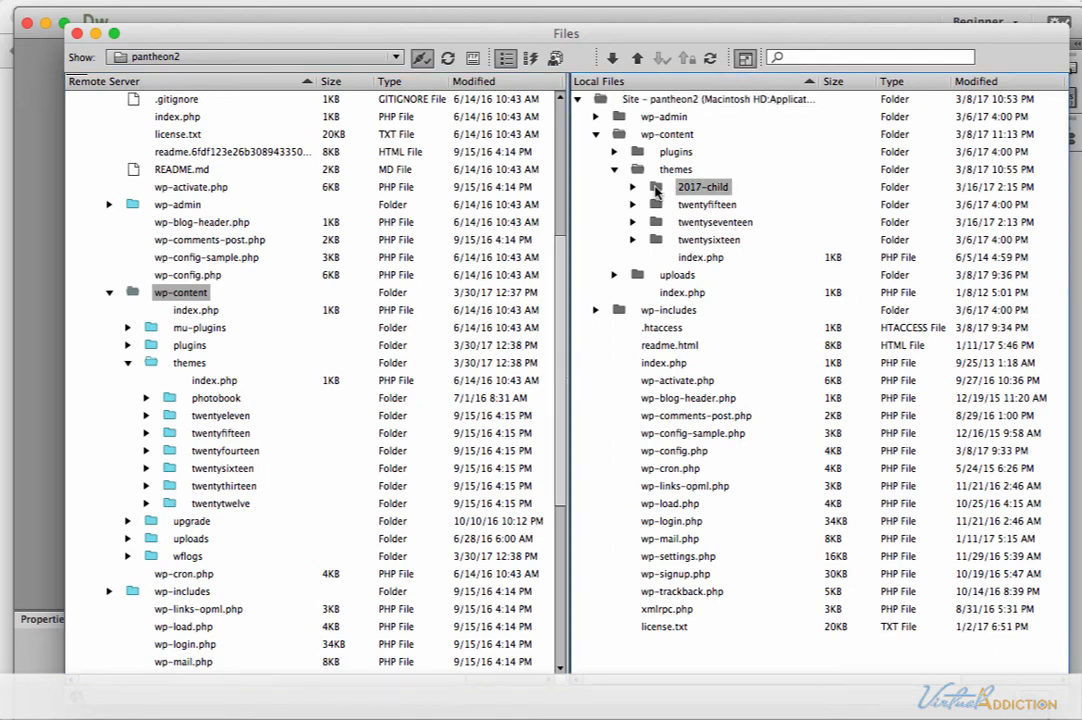
left_click_drag(657, 189, 204, 369)
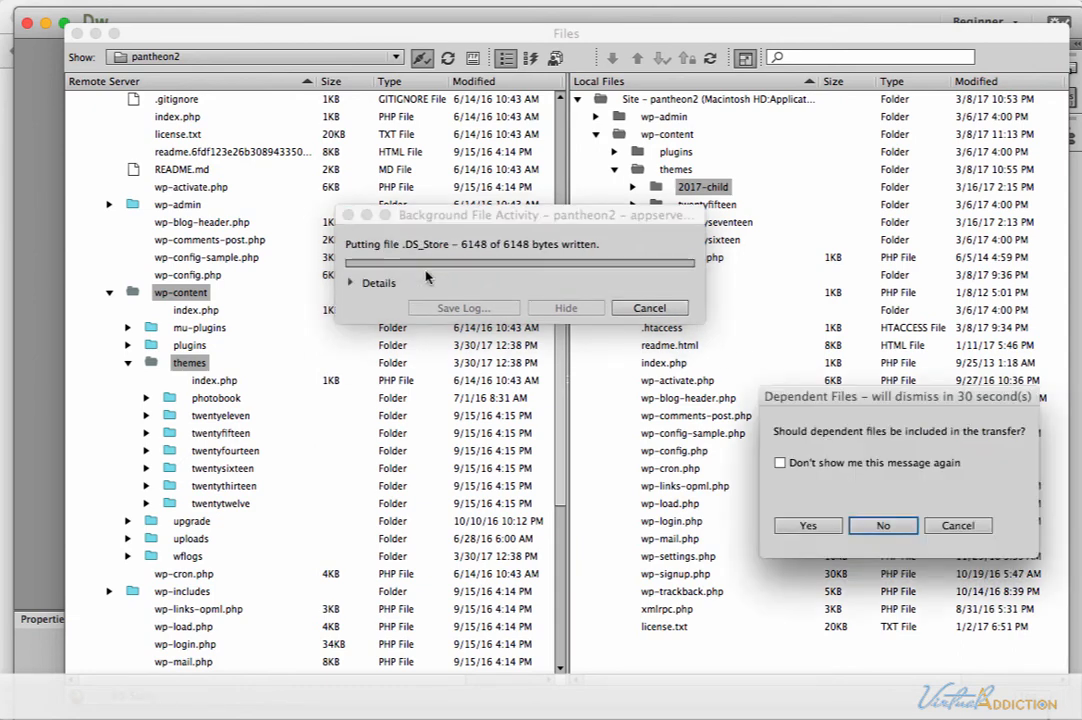
left_click(883, 525)
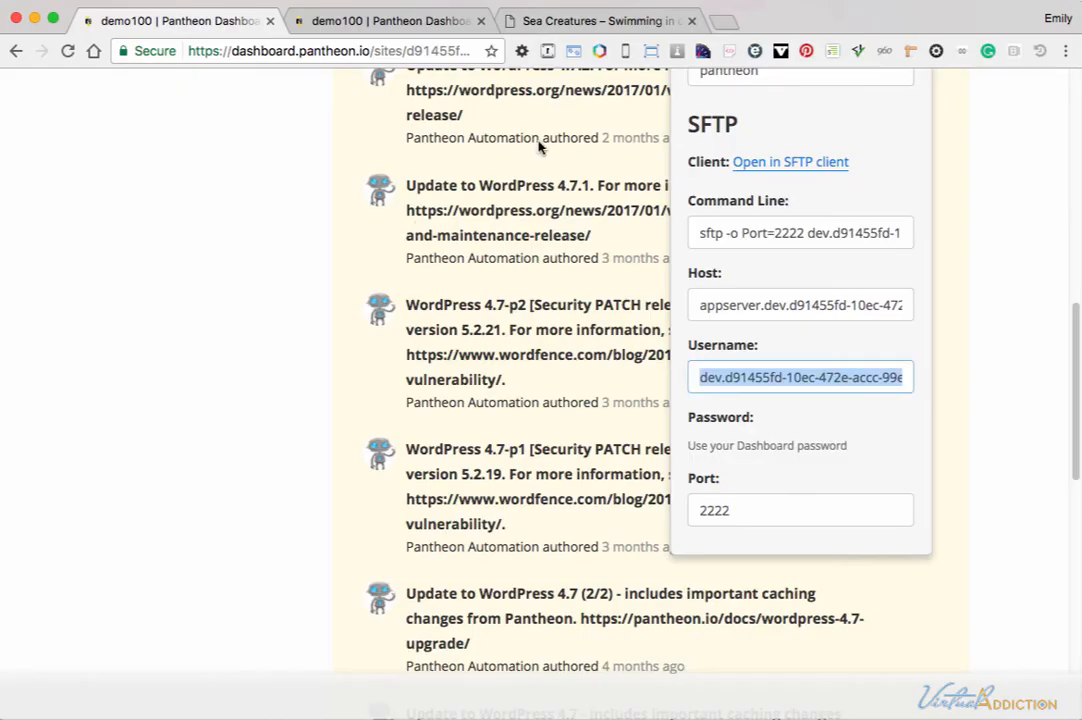
Switch to the Pantheon dashboard in Chrome, open the demo100 Dev site's admin, and log in with the saved credentials.
scroll(400, 120, "down", 5)
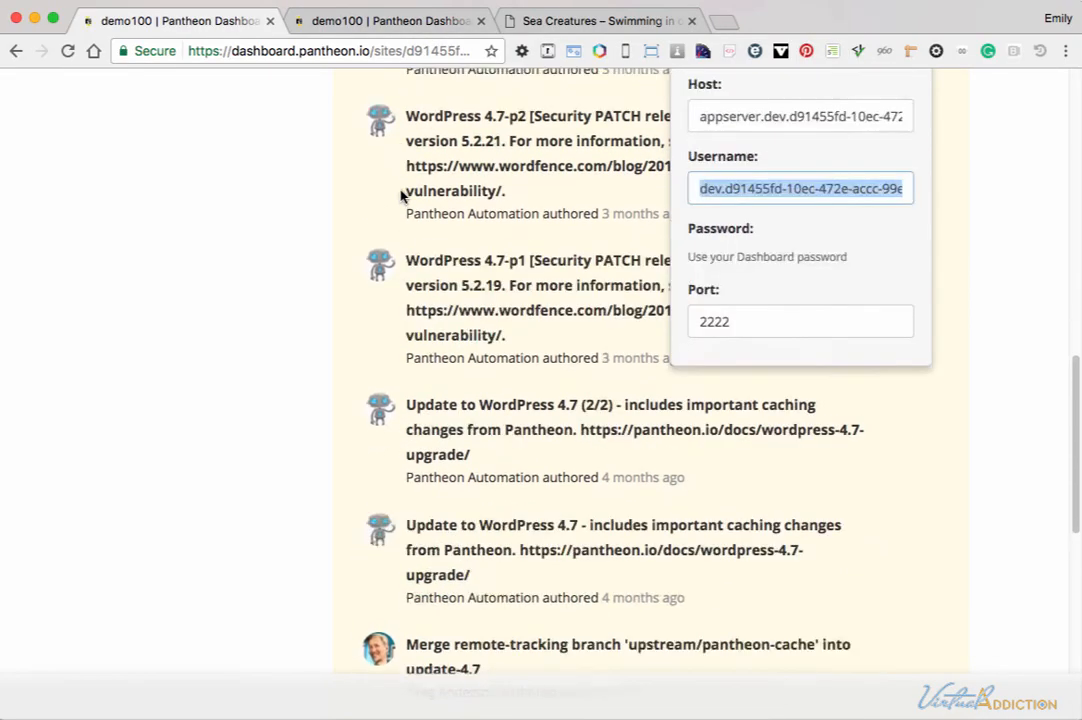
scroll(403, 193, "up", 15)
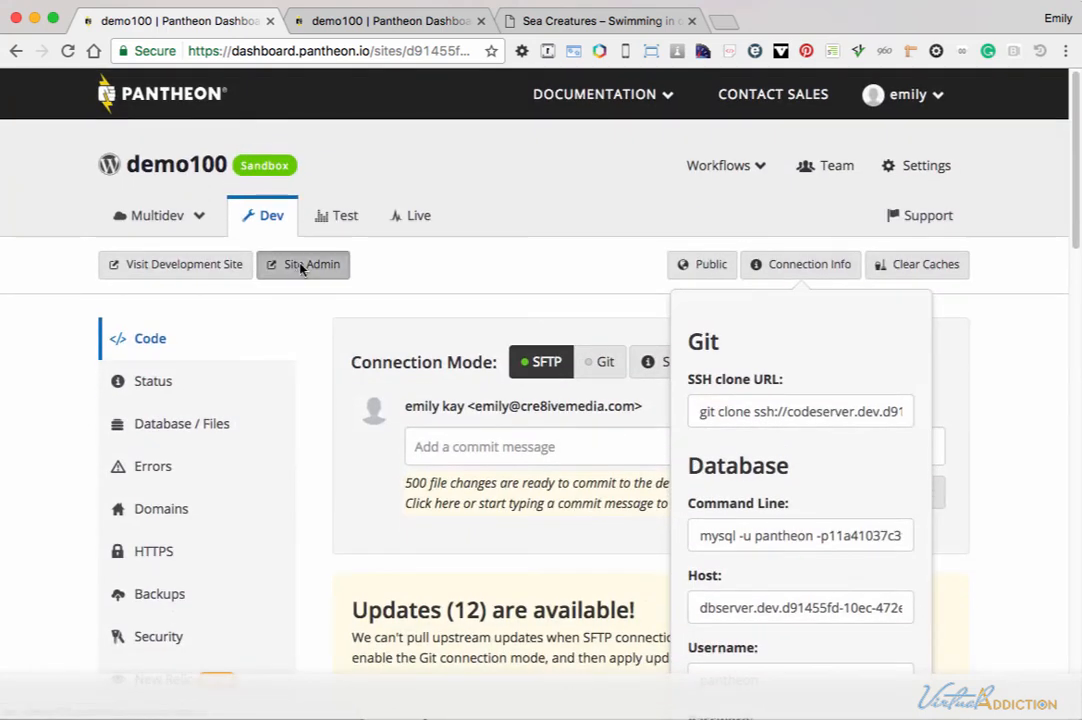
left_click(300, 267)
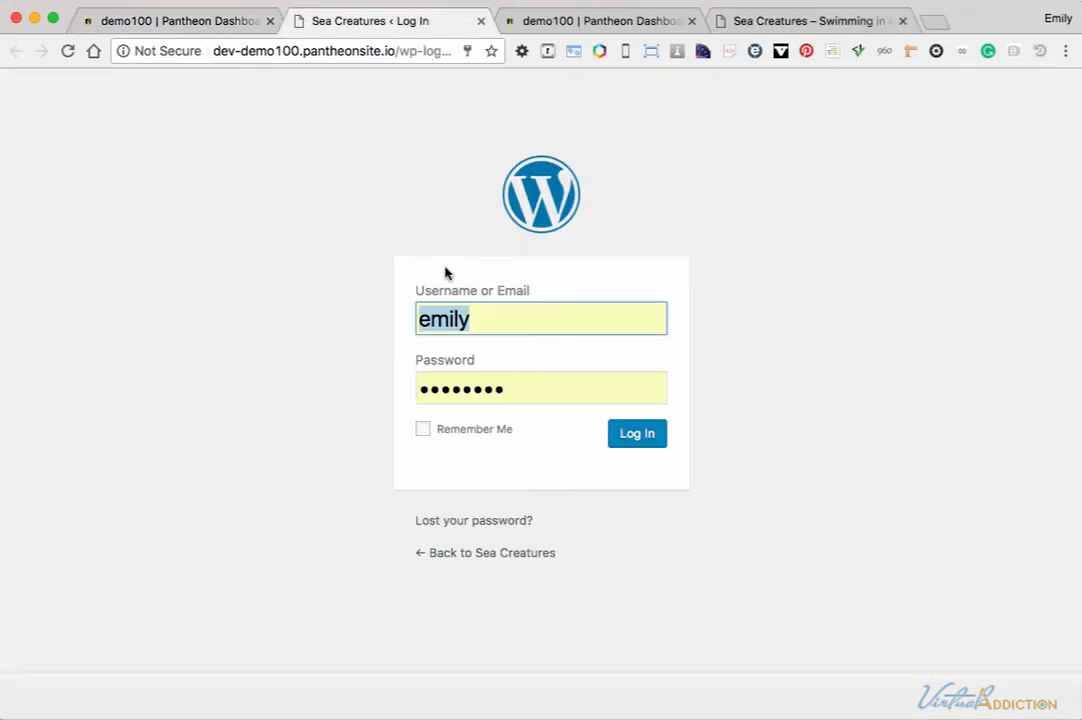
left_click(642, 441)
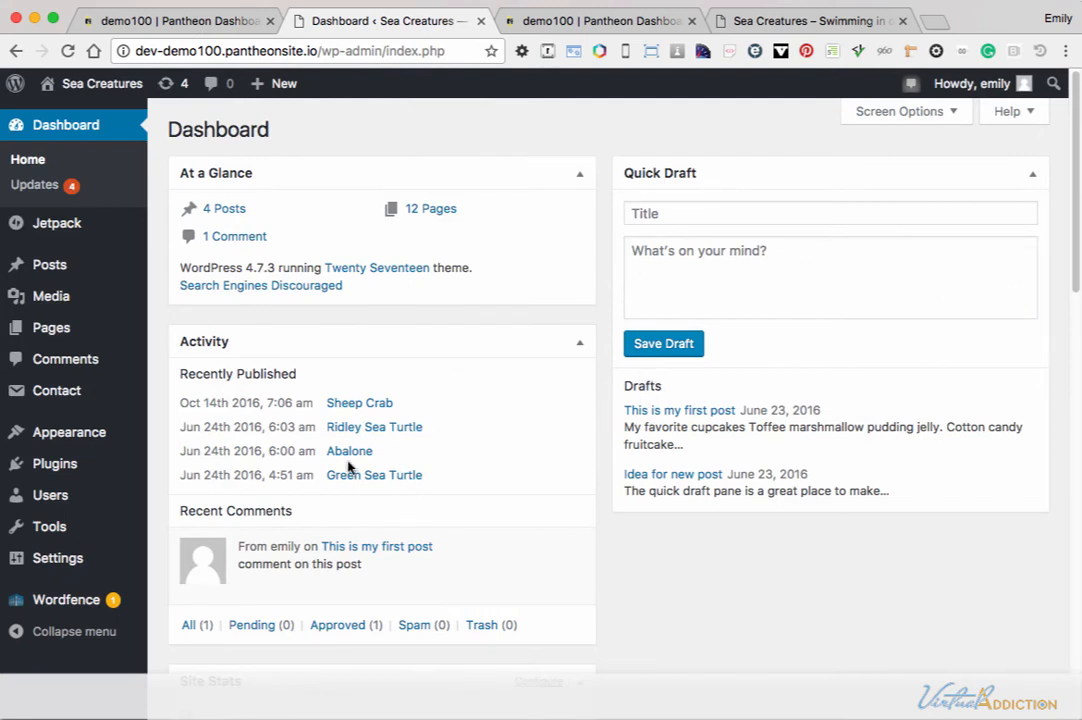
Open the installed WordPress themes and activate Custom 2017 Child Theme.
mouse_move(70, 432)
left_click(185, 436)
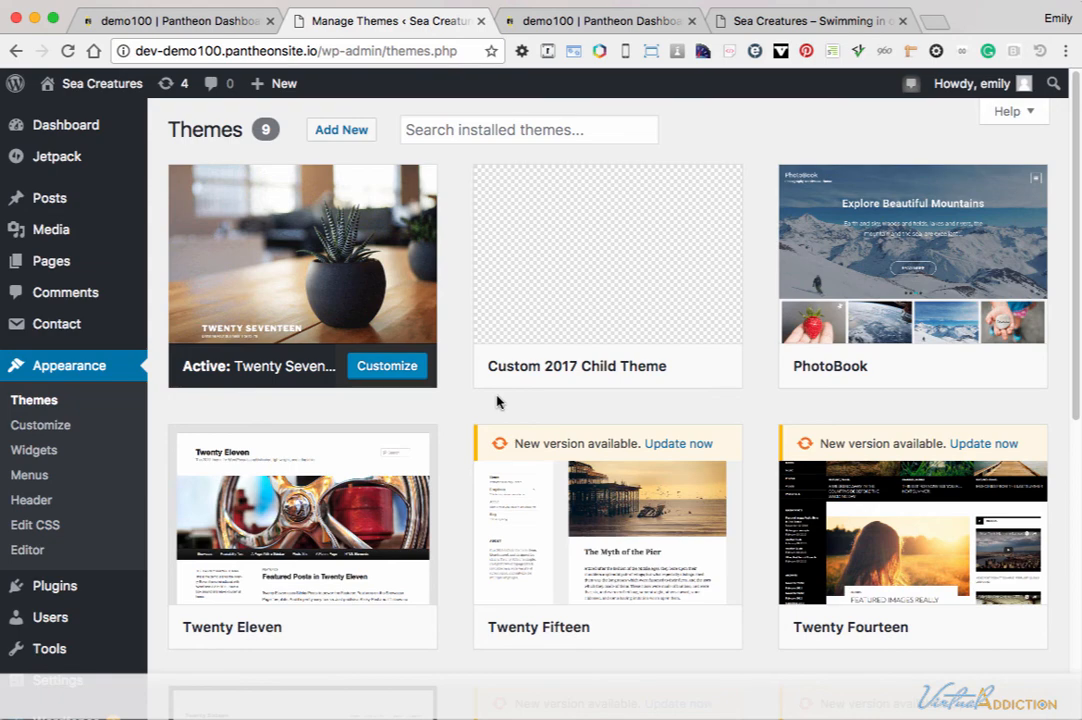
mouse_move(555, 376)
left_click(598, 367)
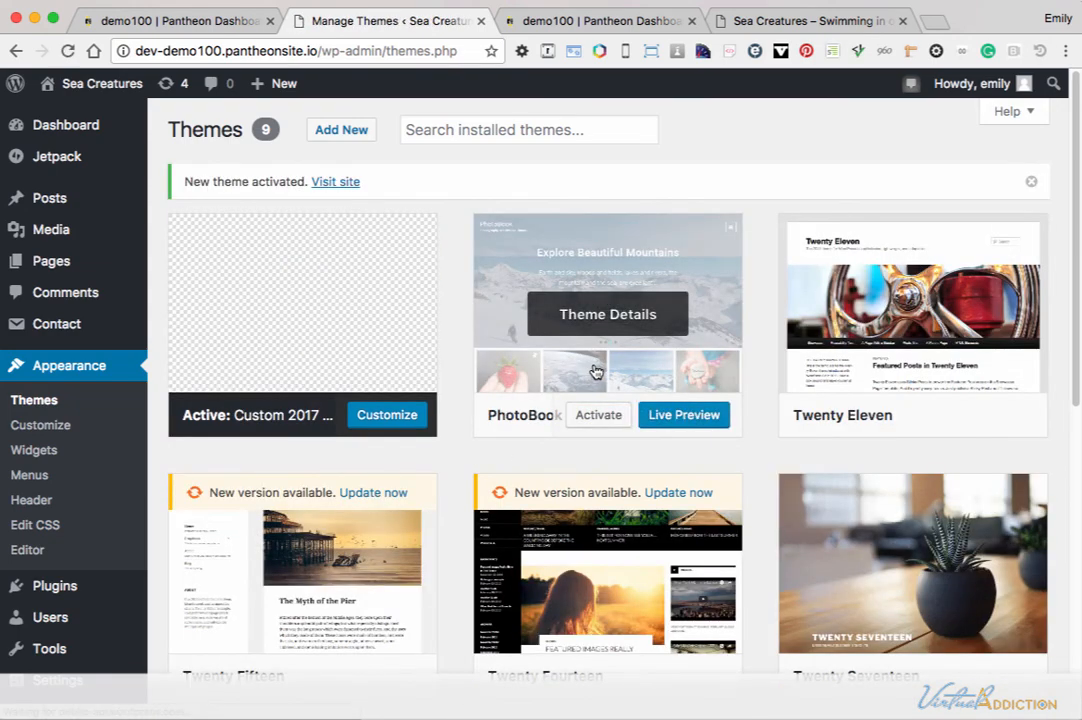
mouse_move(266, 353)
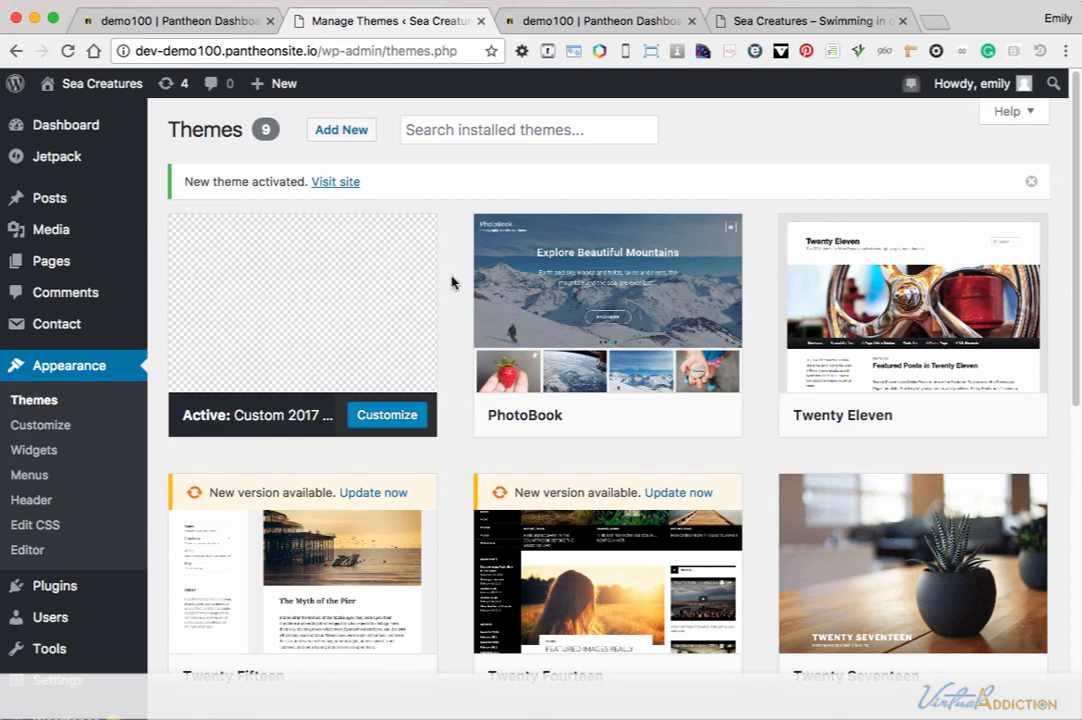
mouse_move(420, 343)
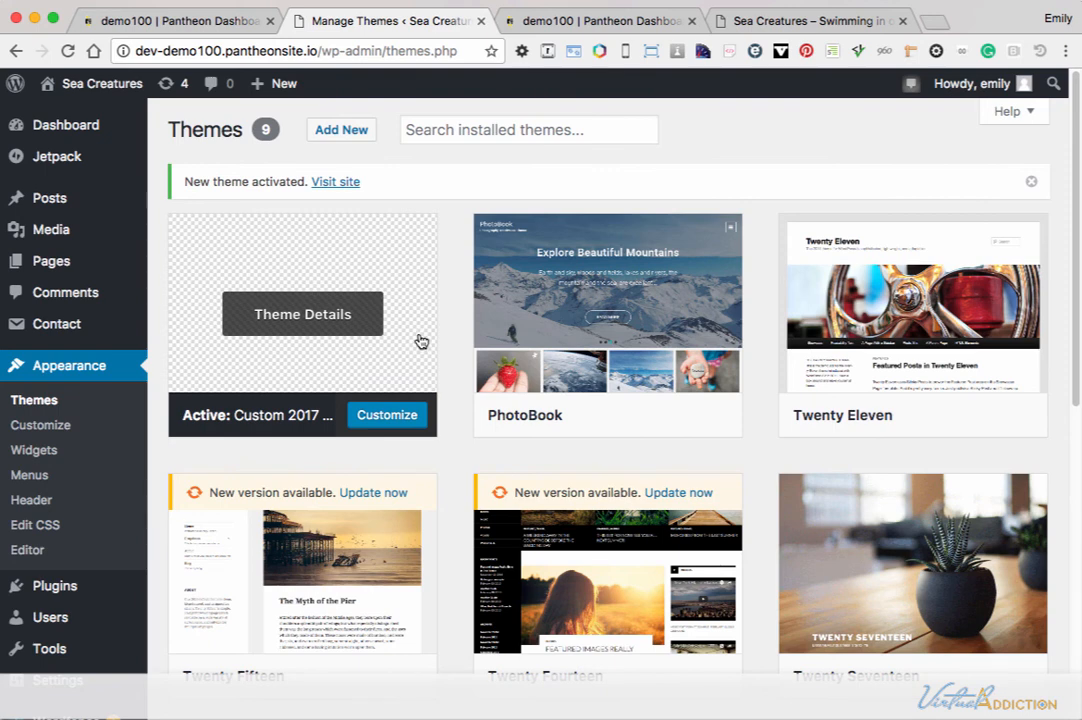
mouse_move(502, 372)
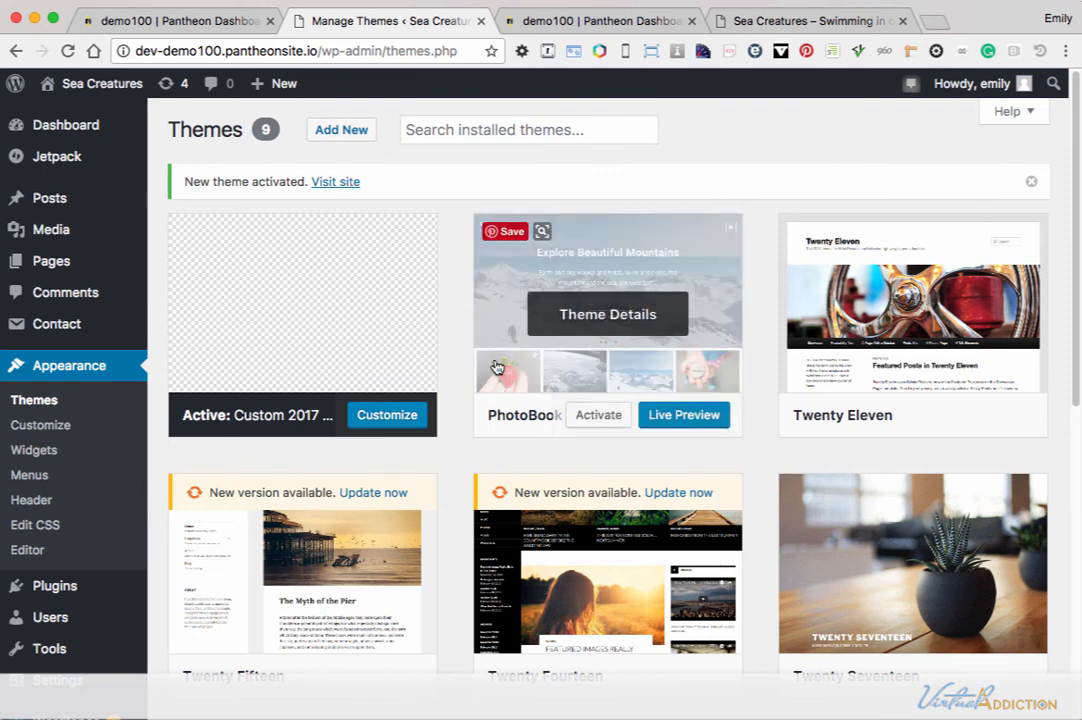